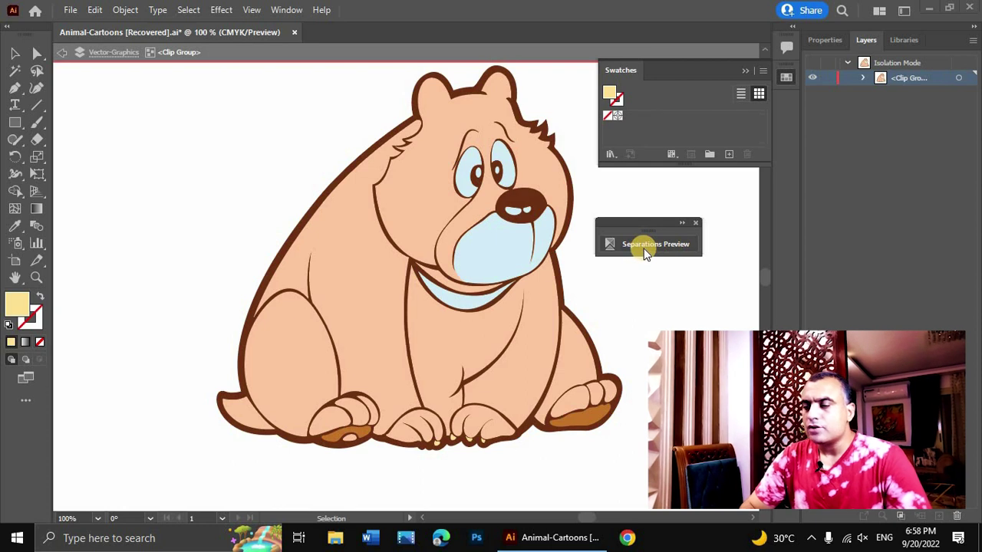
# Step: Show the Separations Preview panel from the Window menu, docked beside the Swatches panel
pyautogui.click(286, 9)
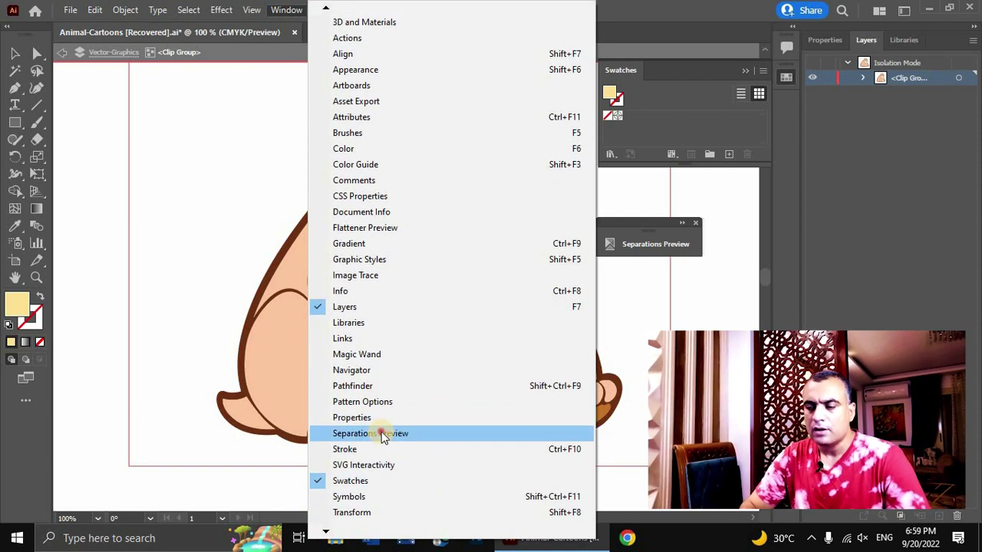
pyautogui.click(384, 434)
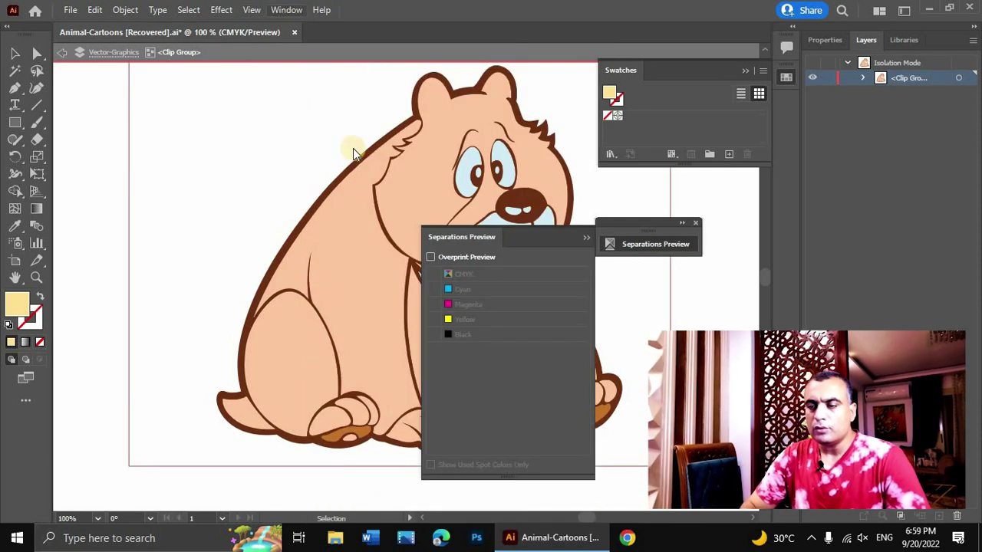
pyautogui.click(286, 10)
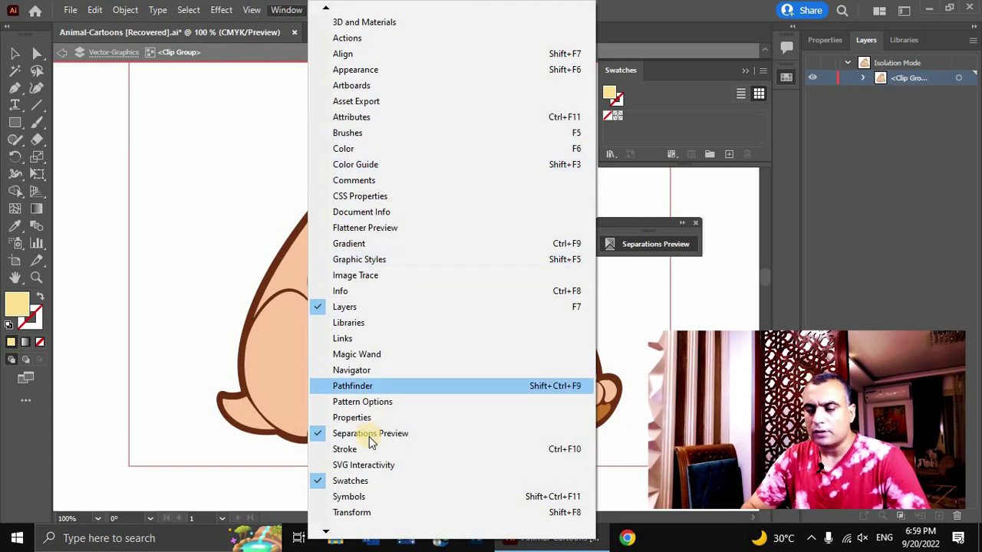
pyautogui.click(321, 481)
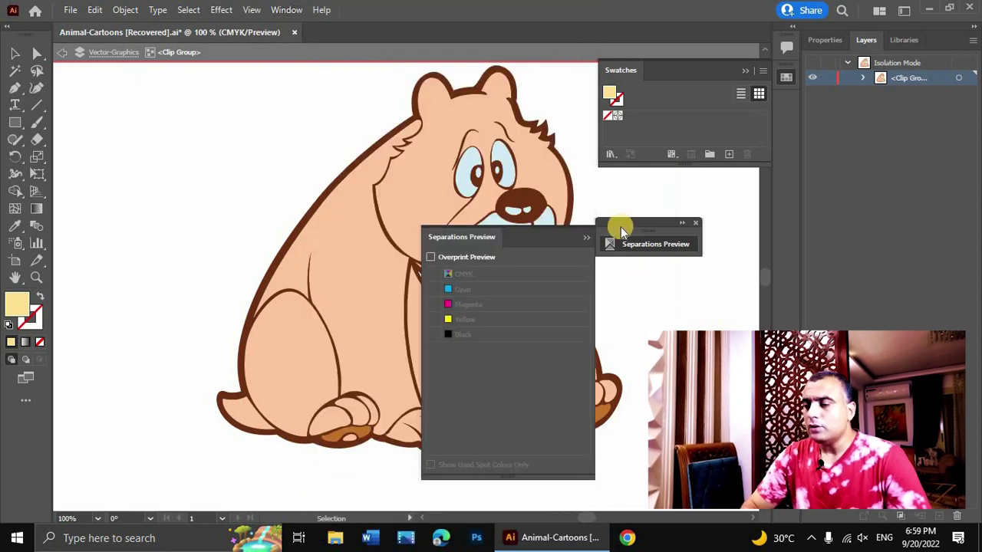
pyautogui.click(695, 223)
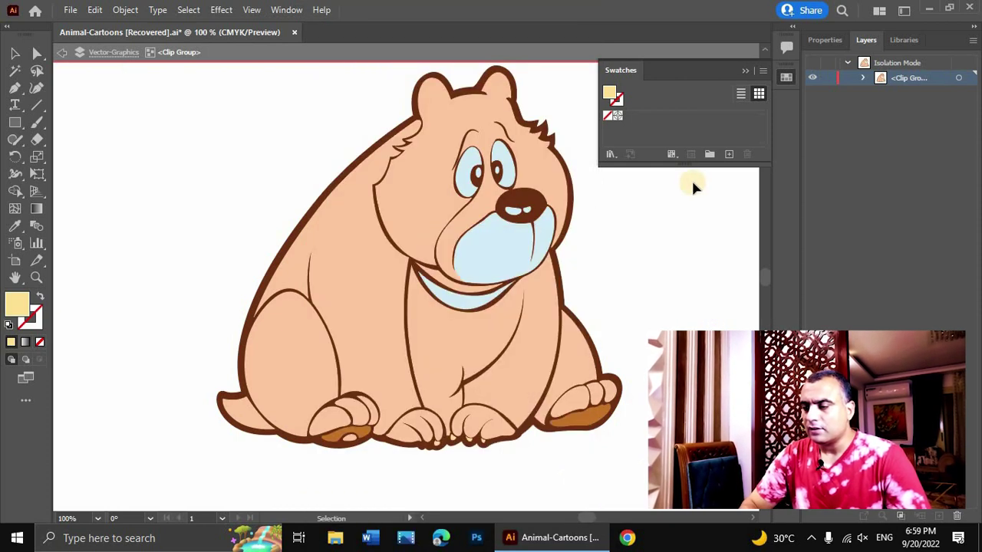
pyautogui.click(287, 10)
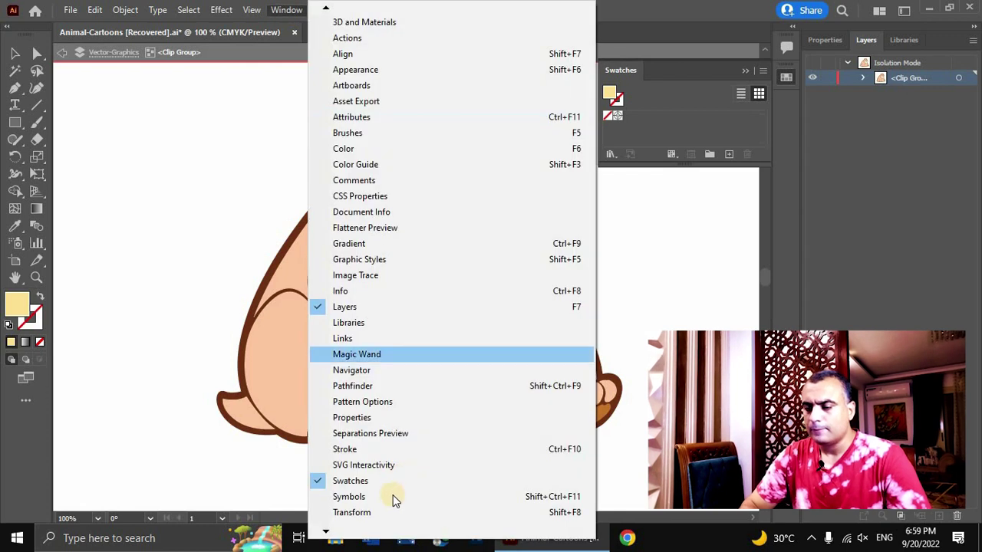
pyautogui.scroll(-2, 322, 529)
pyautogui.scroll(-3, 325, 527)
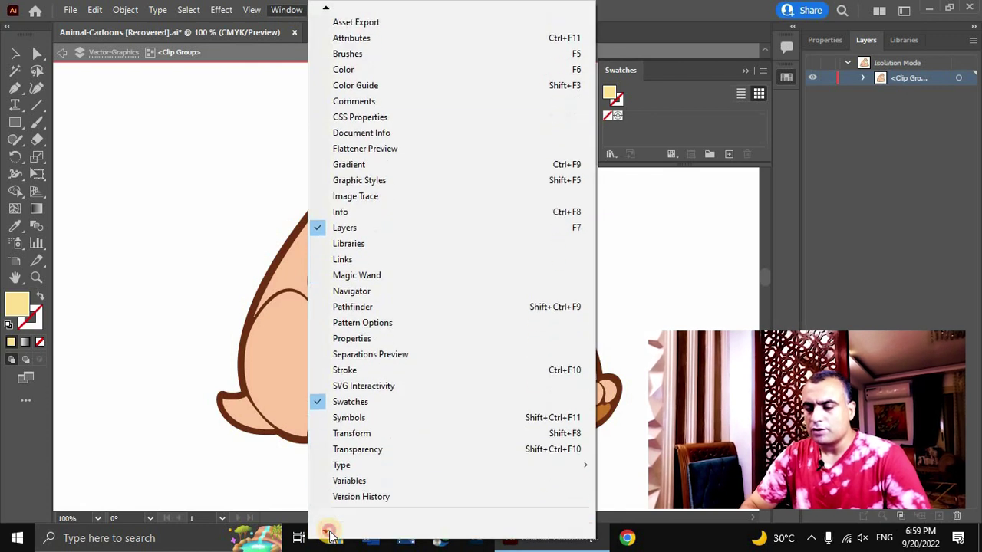
pyautogui.scroll(-1, 325, 514)
pyautogui.click(320, 338)
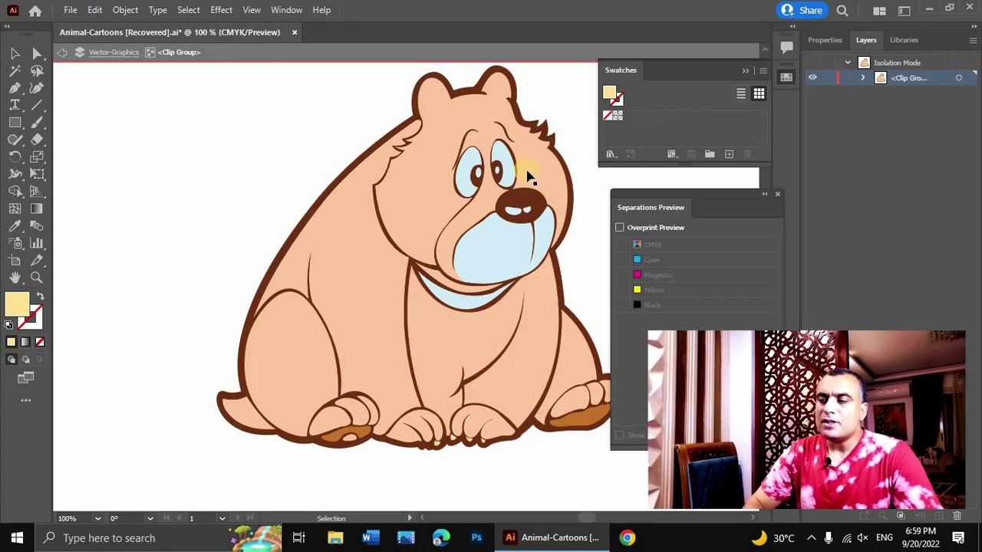
# Step: Save the bear head's peach fill colour as a new swatch
pyautogui.doubleClick(418, 201)
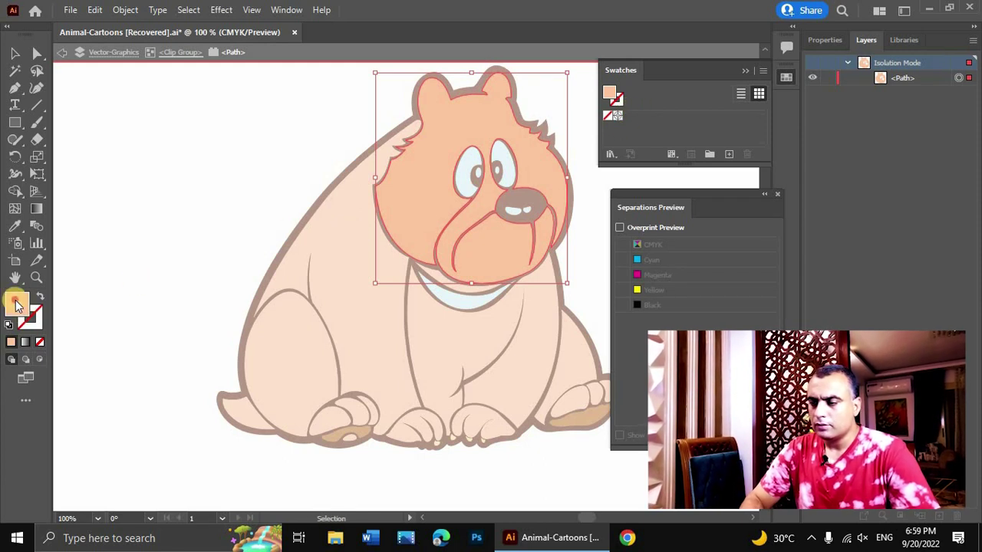
pyautogui.moveTo(648, 105); pyautogui.dragTo(636, 118)
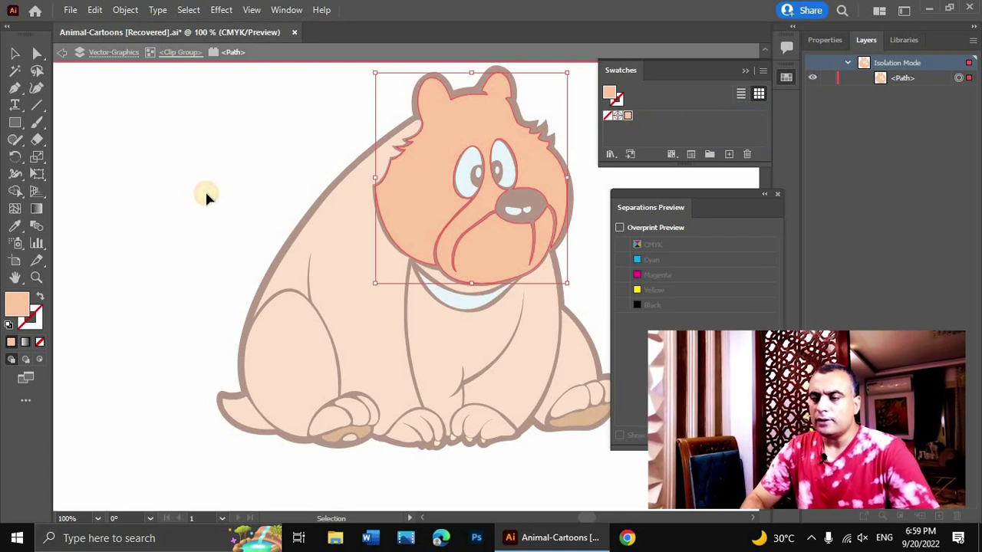
pyautogui.click(206, 194)
pyautogui.doubleClick(206, 194)
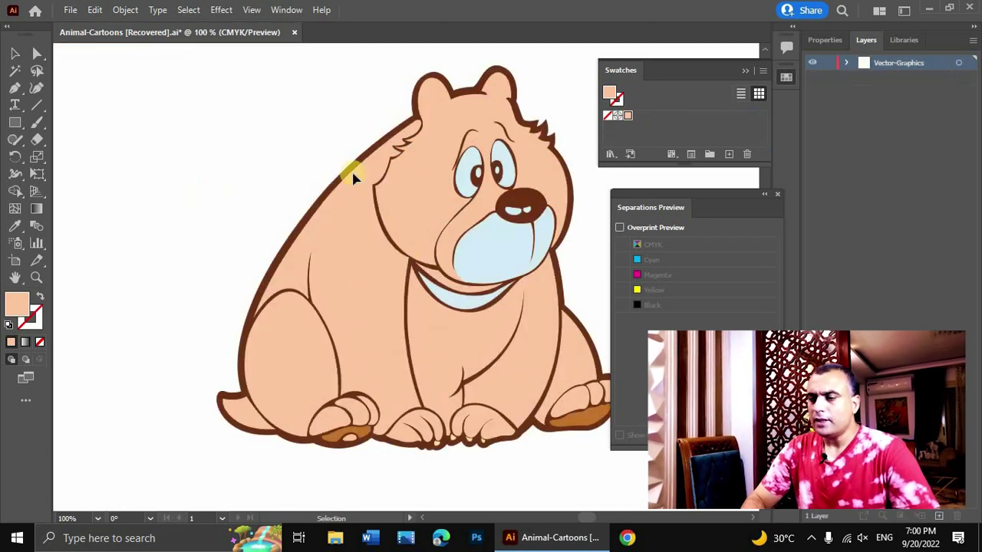
# Step: Save the light-blue muzzle and brown paw-pad fill colours as swatches
pyautogui.click(495, 260)
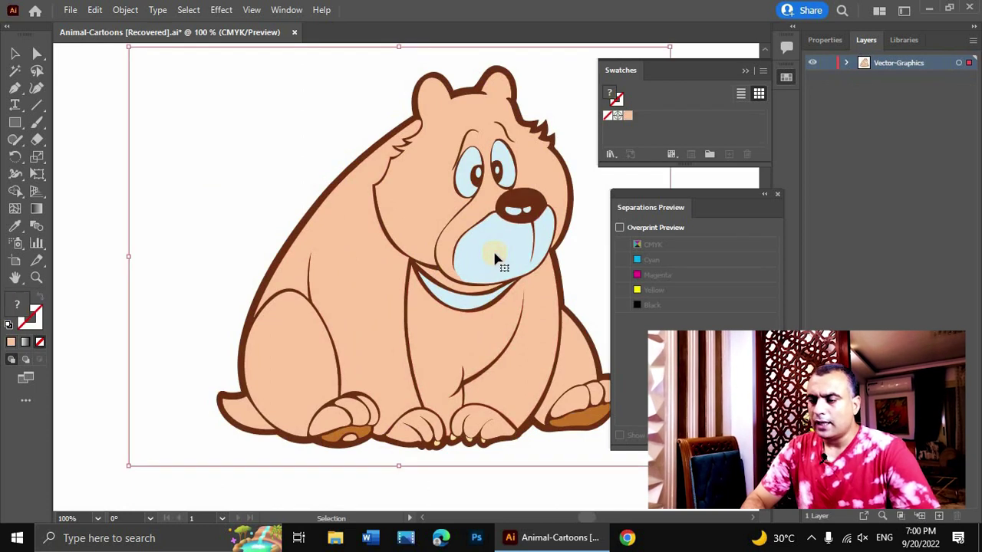
pyautogui.doubleClick(495, 259)
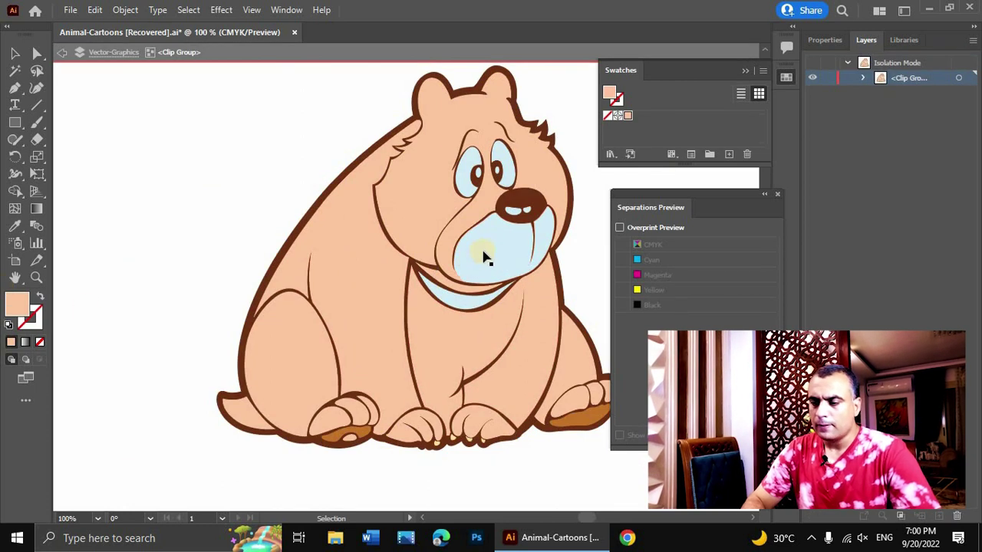
pyautogui.click(484, 257)
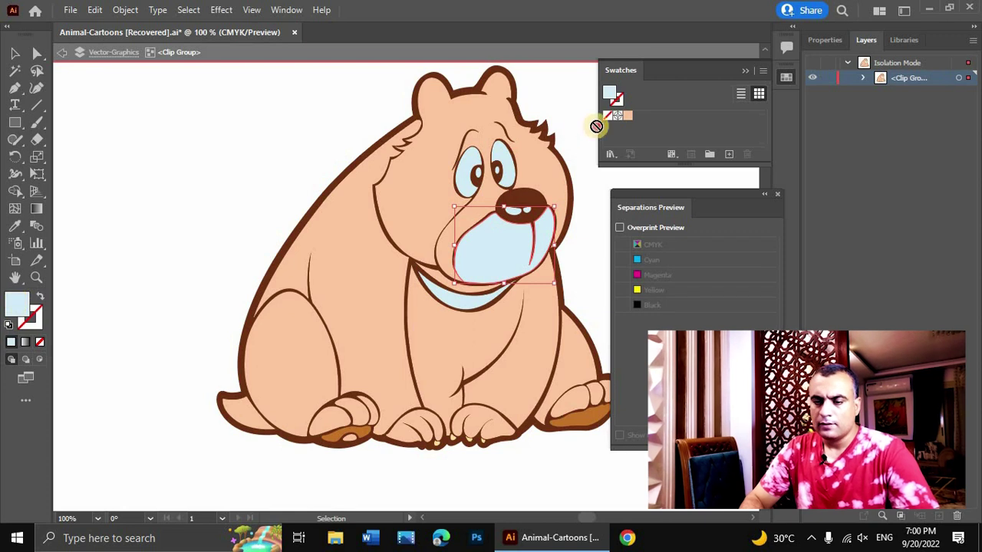
pyautogui.moveTo(19, 306); pyautogui.dragTo(636, 119)
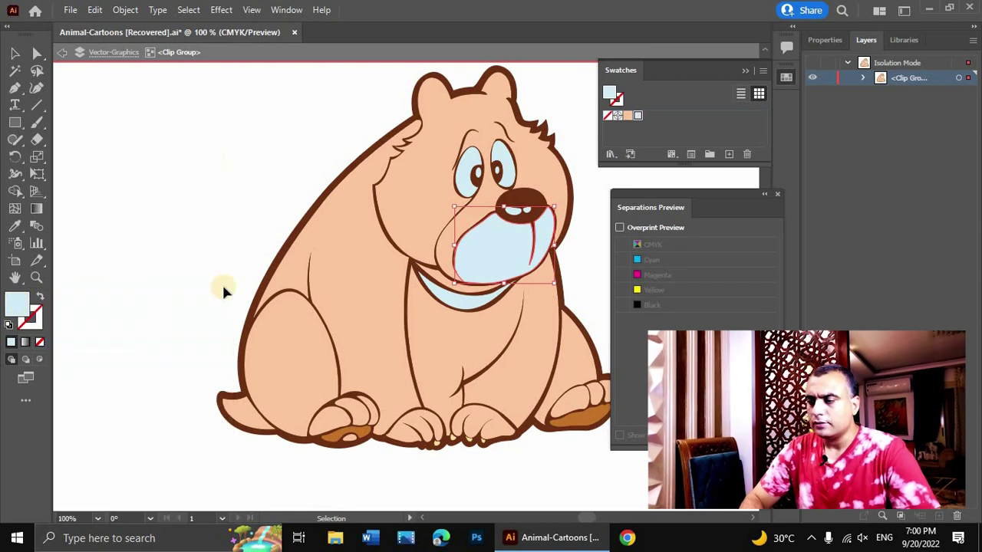
pyautogui.click(222, 286)
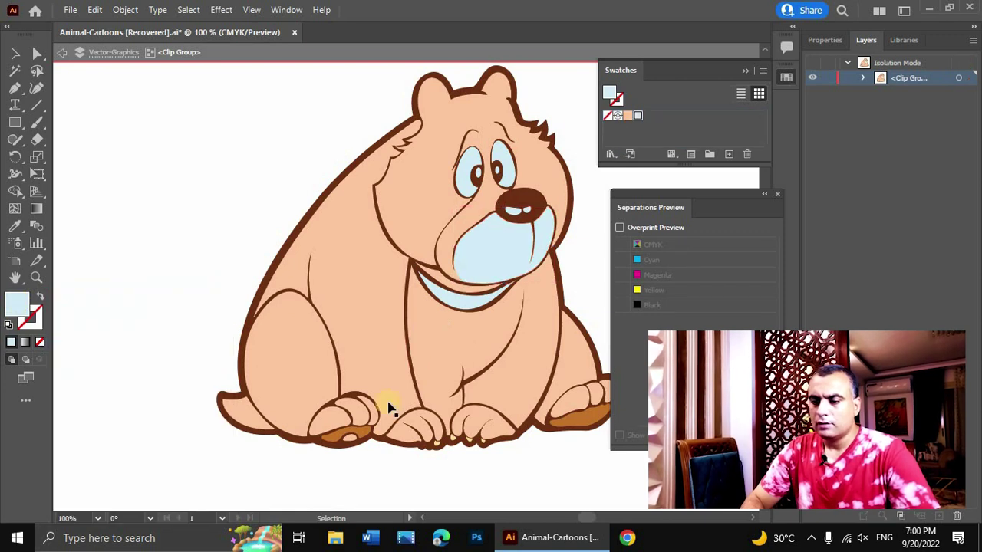
pyautogui.click(333, 437)
pyautogui.moveTo(17, 304); pyautogui.dragTo(659, 114)
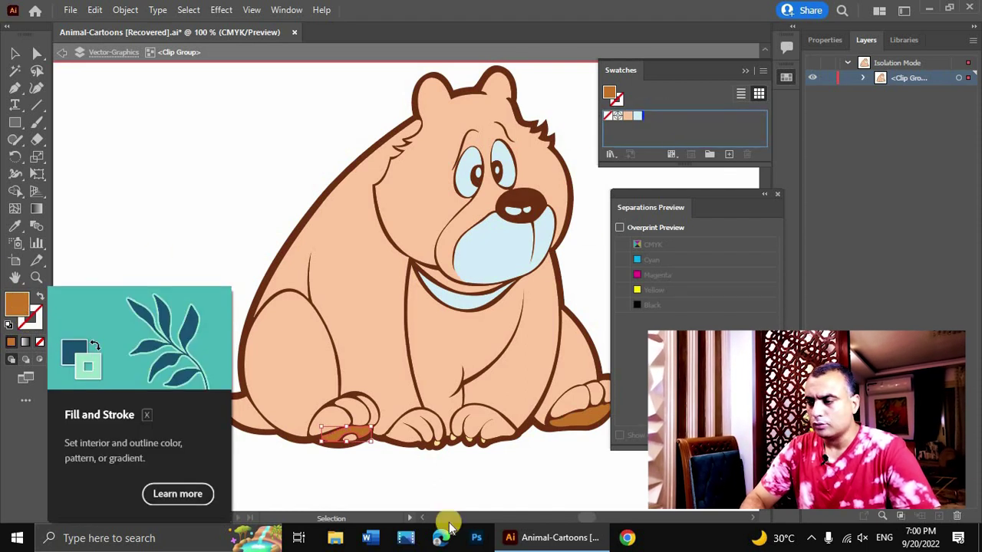
# Step: Zoom in on the paws and save the light-yellow toenail colour as a swatch
pyautogui.click(536, 462)
pyautogui.hotkey('ctrl', '=')
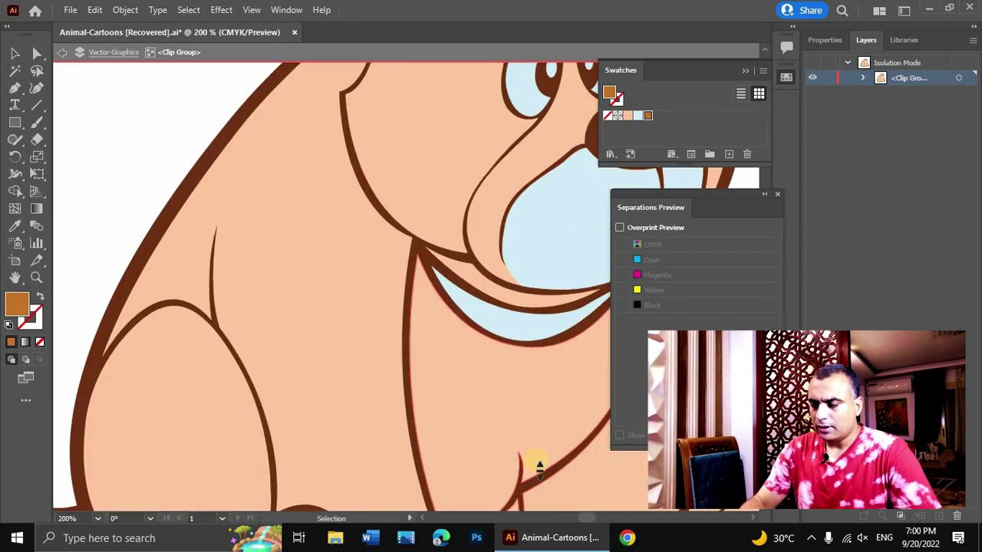
pyautogui.hotkey('ctrl', '=')
pyautogui.scroll(-2, 536, 461)
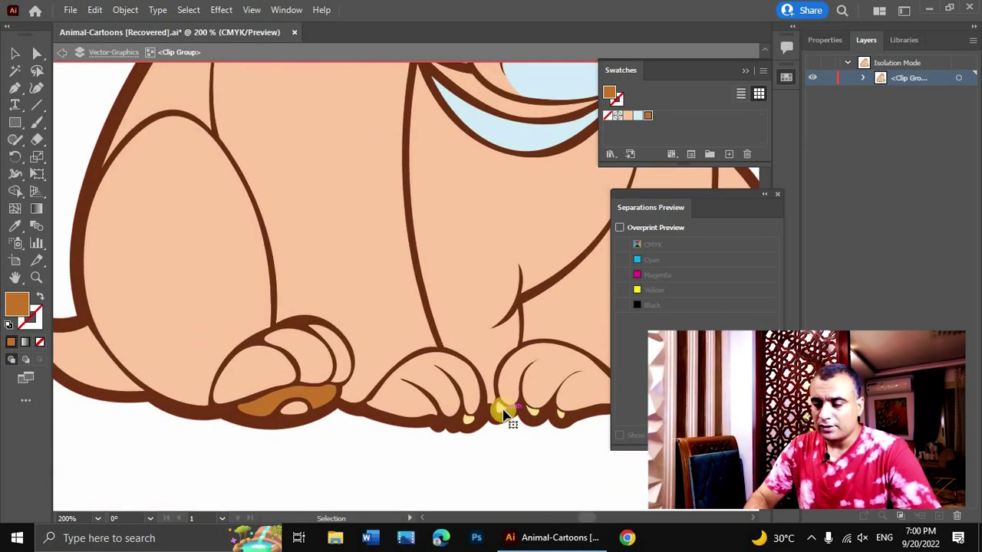
pyautogui.click(502, 410)
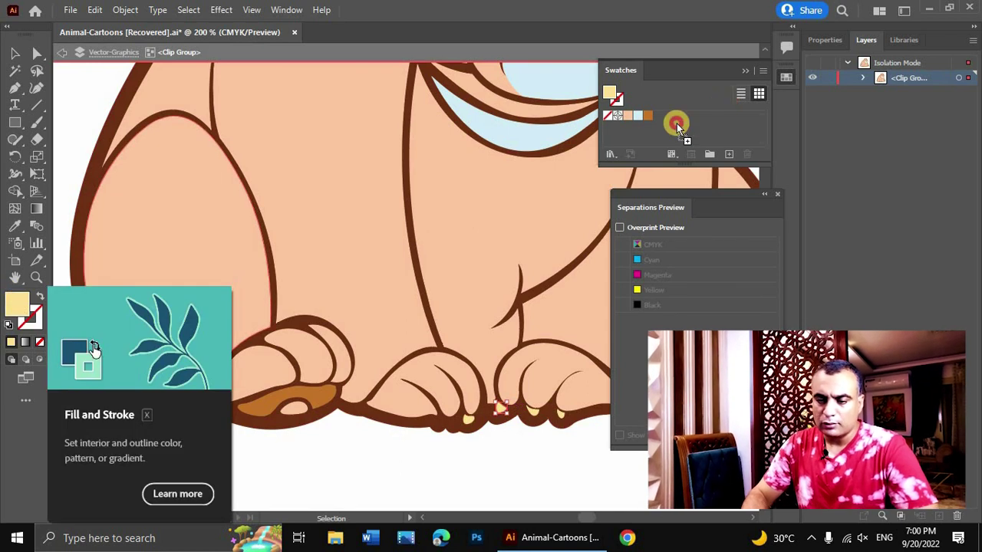
pyautogui.click(668, 120)
pyautogui.moveTo(668, 119); pyautogui.dragTo(669, 120)
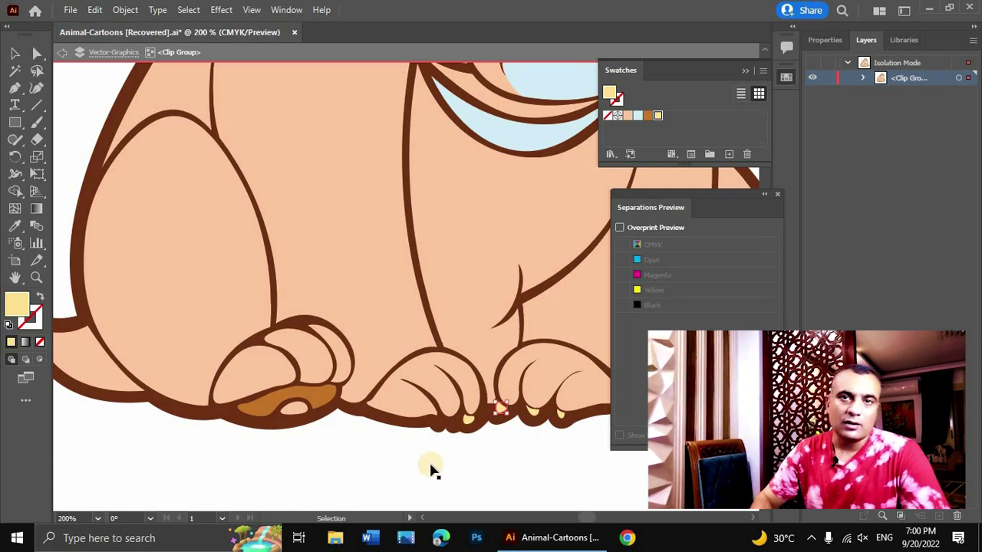
# Step: Save the dark brown outline colour as a swatch and zoom back out
pyautogui.click(365, 412)
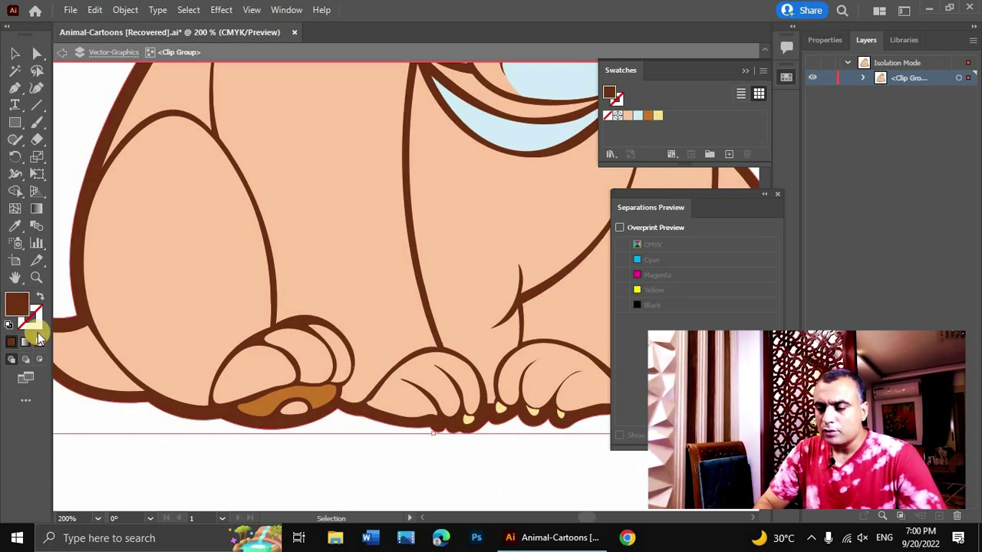
pyautogui.click(672, 126)
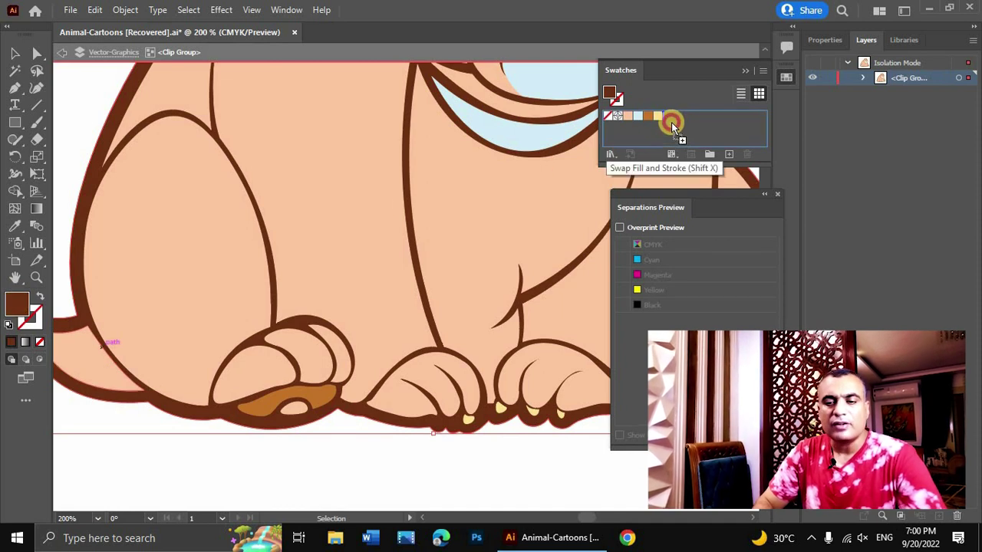
pyautogui.click(426, 460)
pyautogui.hotkey('ctrl', '-')
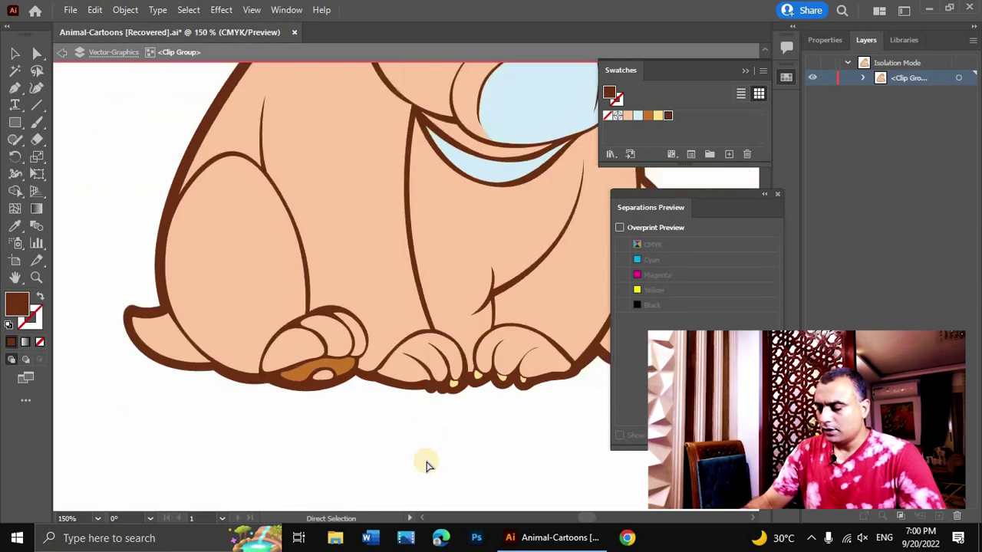
pyautogui.hotkey('ctrl', '-')
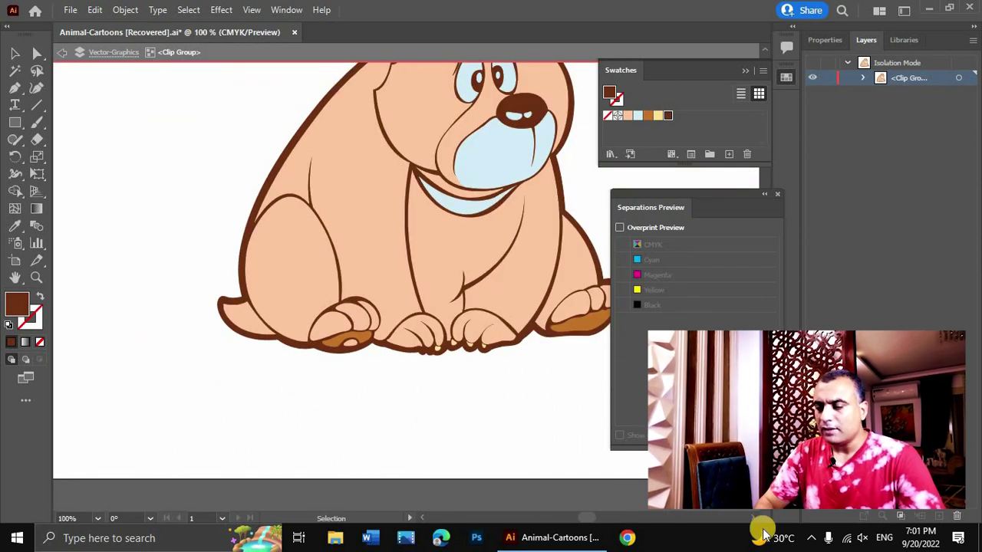
pyautogui.click(756, 522)
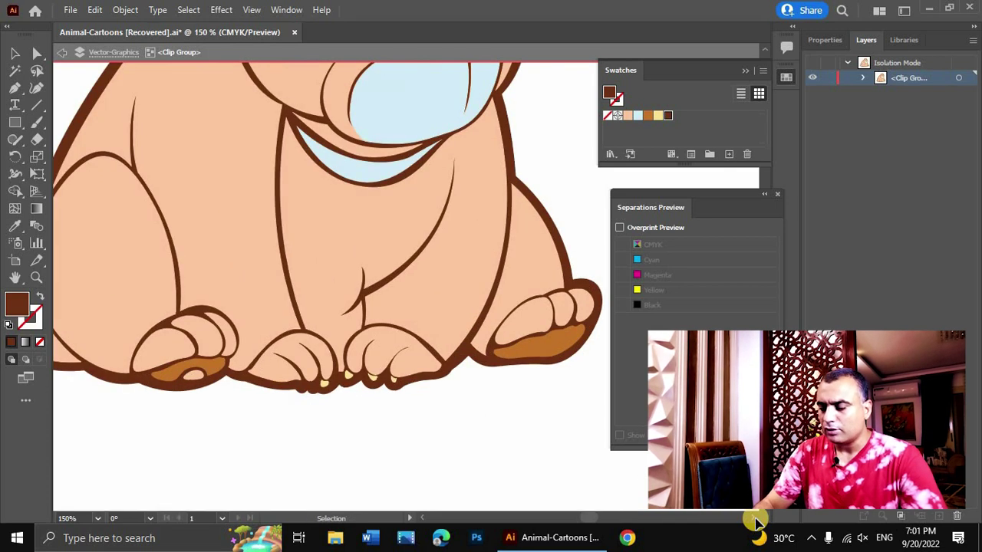
pyautogui.hotkey('ctrl', '-')
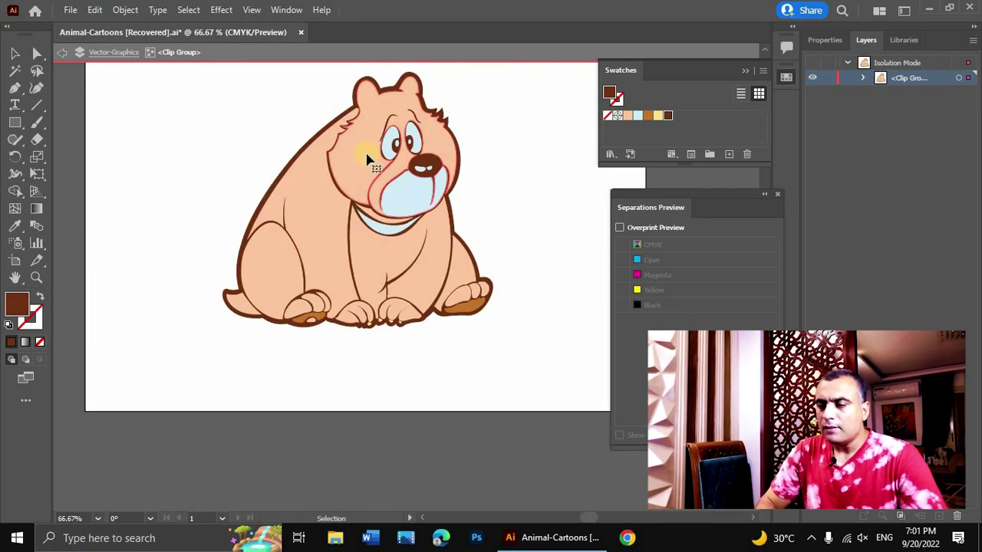
# Step: Select all the bear's peach parts: head, body, legs, feet and paw pieces
pyautogui.click(368, 159)
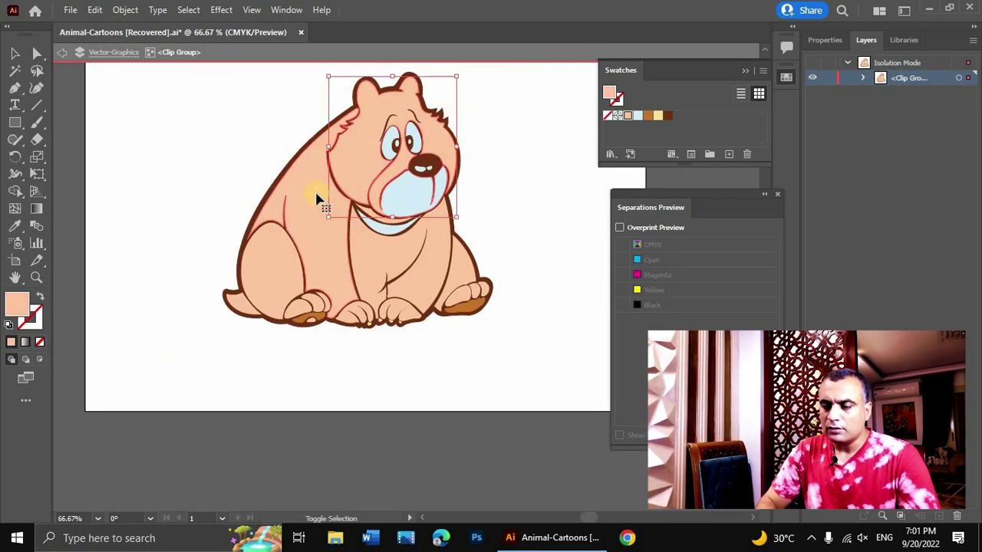
pyautogui.keyDown('shift'); pyautogui.click(319, 199); pyautogui.keyUp('shift')
pyautogui.keyDown('shift'); pyautogui.click(233, 305); pyautogui.keyUp('shift')
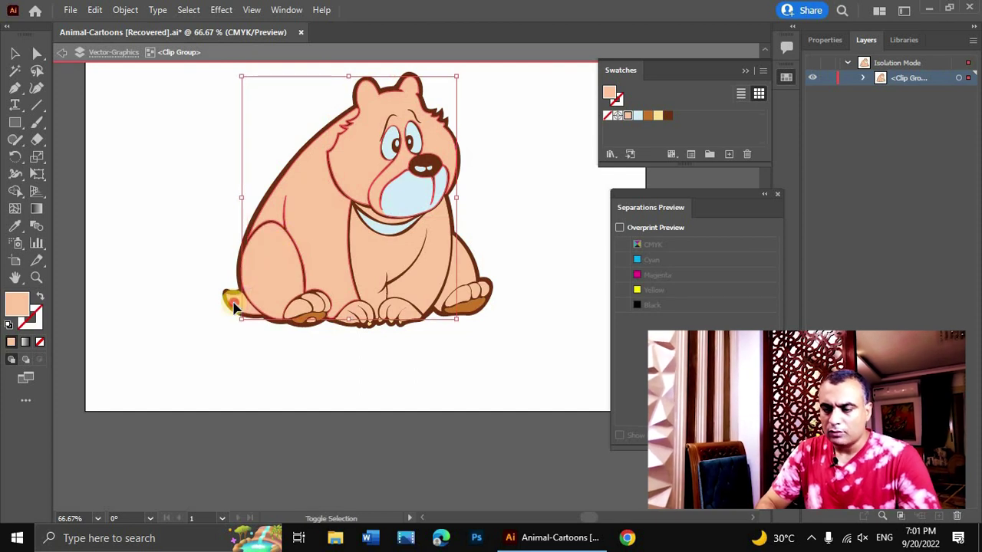
pyautogui.keyDown('shift'); pyautogui.click(297, 305); pyautogui.keyUp('shift')
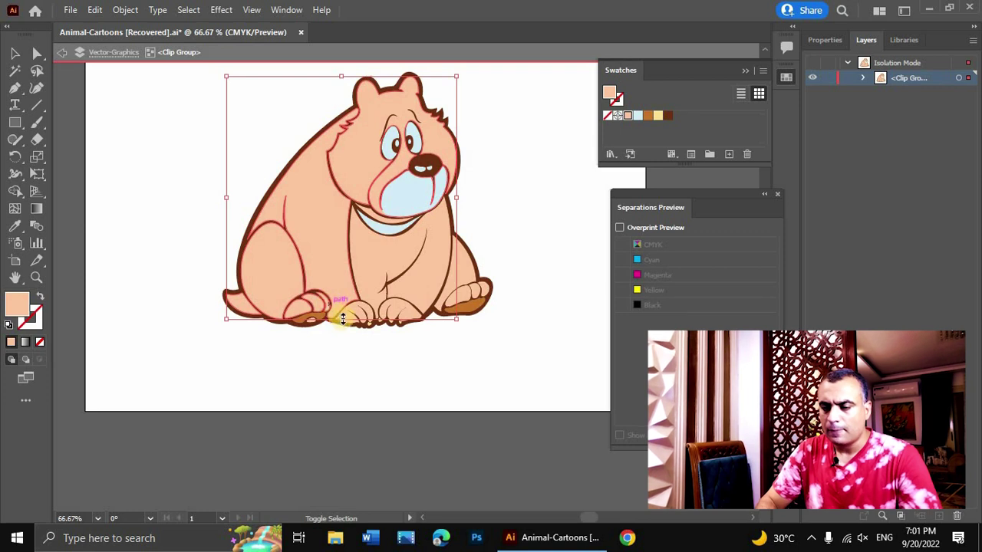
pyautogui.keyDown('shift'); pyautogui.click(352, 316); pyautogui.keyUp('shift')
pyautogui.keyDown('shift'); pyautogui.click(466, 289); pyautogui.keyUp('shift')
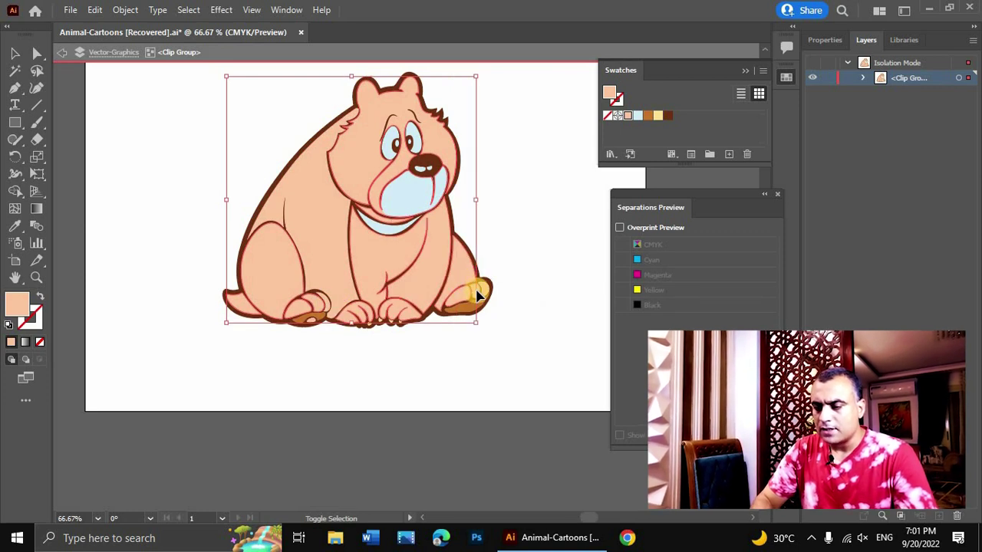
pyautogui.keyDown('shift'); pyautogui.click(485, 290); pyautogui.keyUp('shift')
pyautogui.keyDown('shift'); pyautogui.click(486, 292); pyautogui.keyUp('shift')
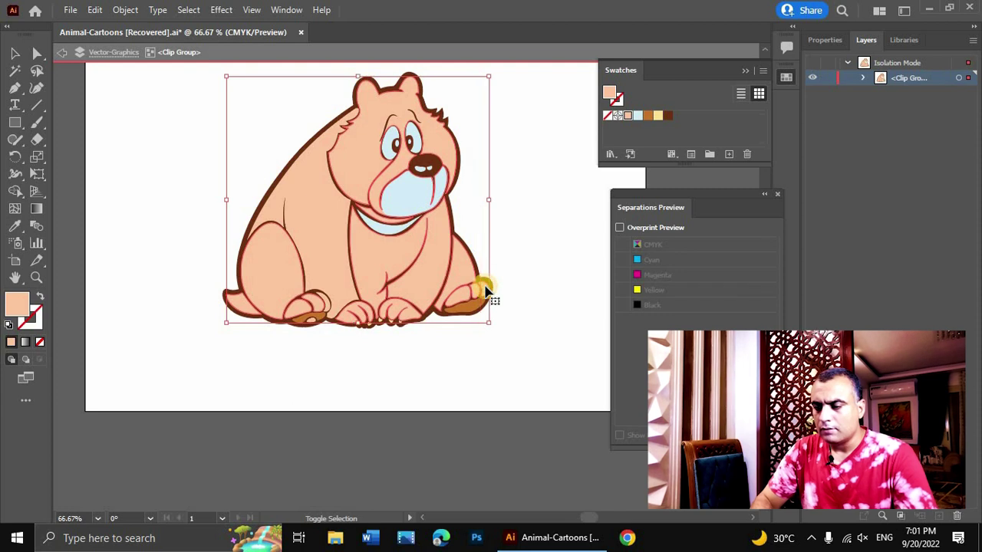
# Step: Make the peach swatch a spot colour named 'cofee', then deselect
pyautogui.doubleClick(629, 116)
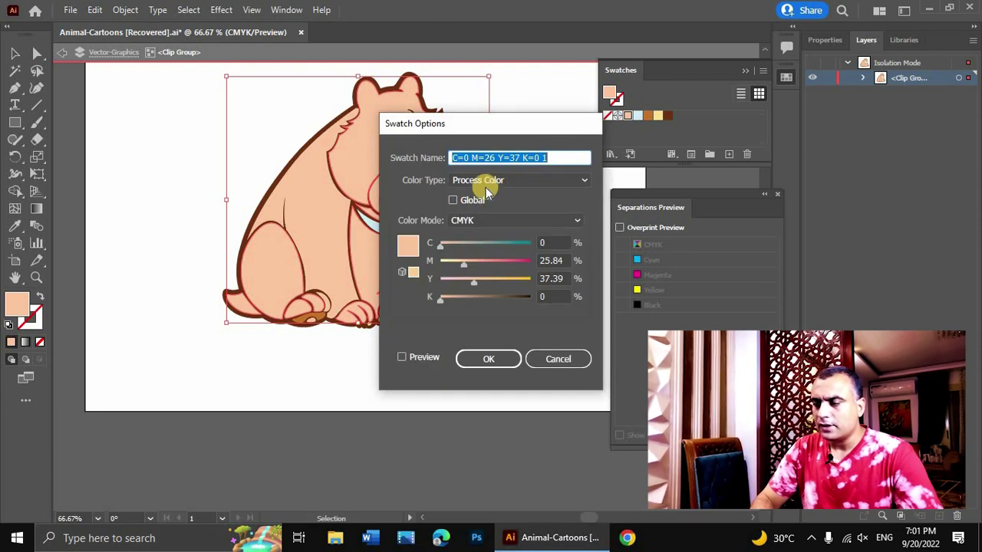
pyautogui.click(489, 182)
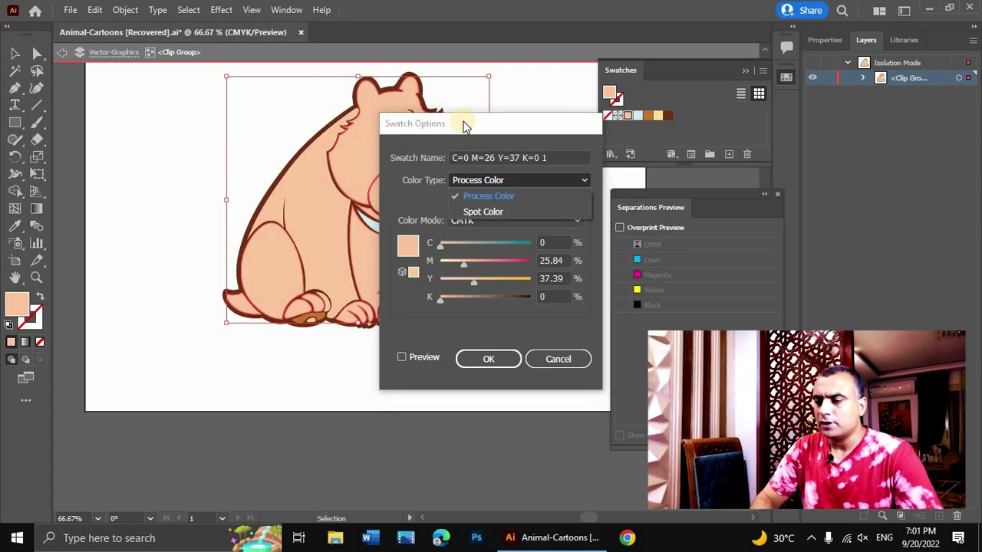
pyautogui.click(484, 215)
pyautogui.doubleClick(495, 158)
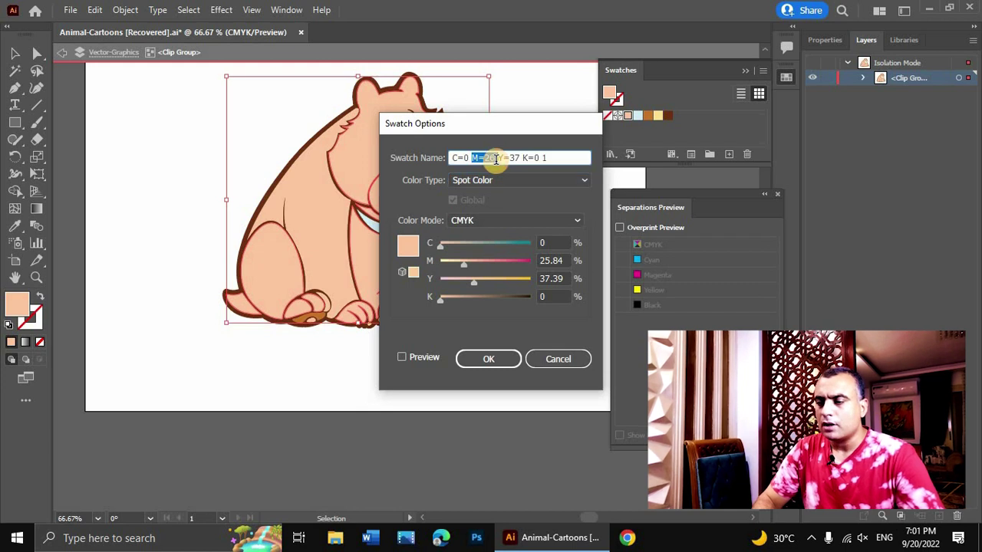
pyautogui.tripleClick(495, 158)
pyautogui.write('cofee')
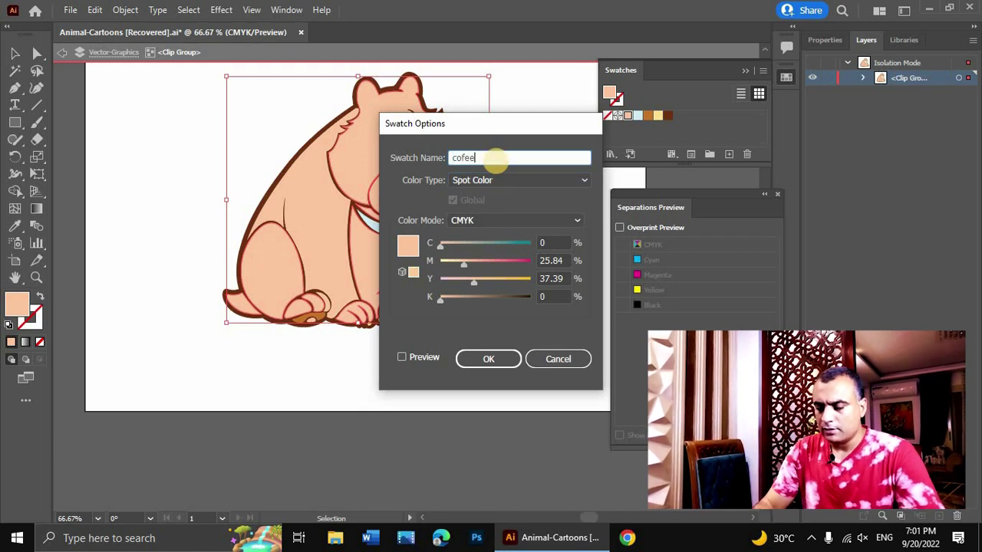
pyautogui.click(501, 359)
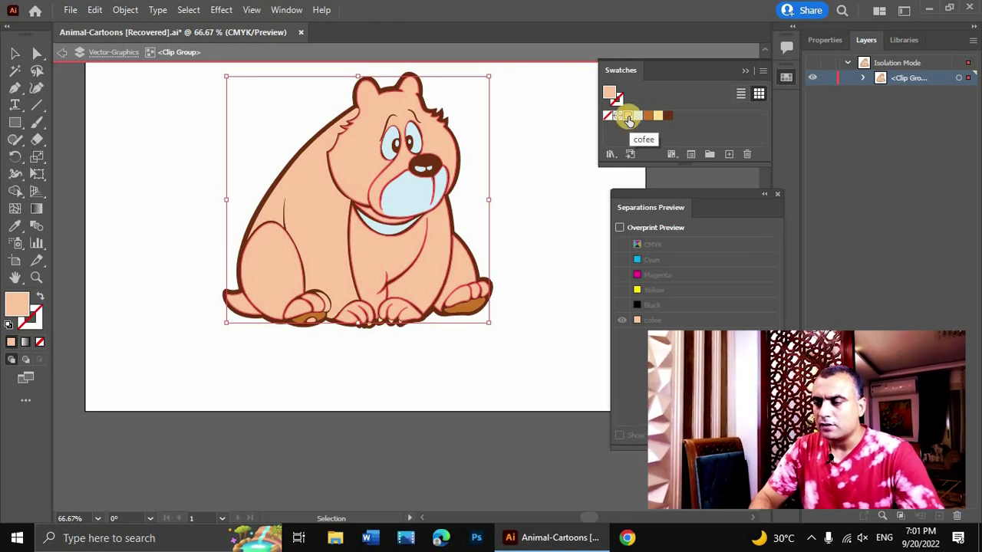
pyautogui.click(495, 463)
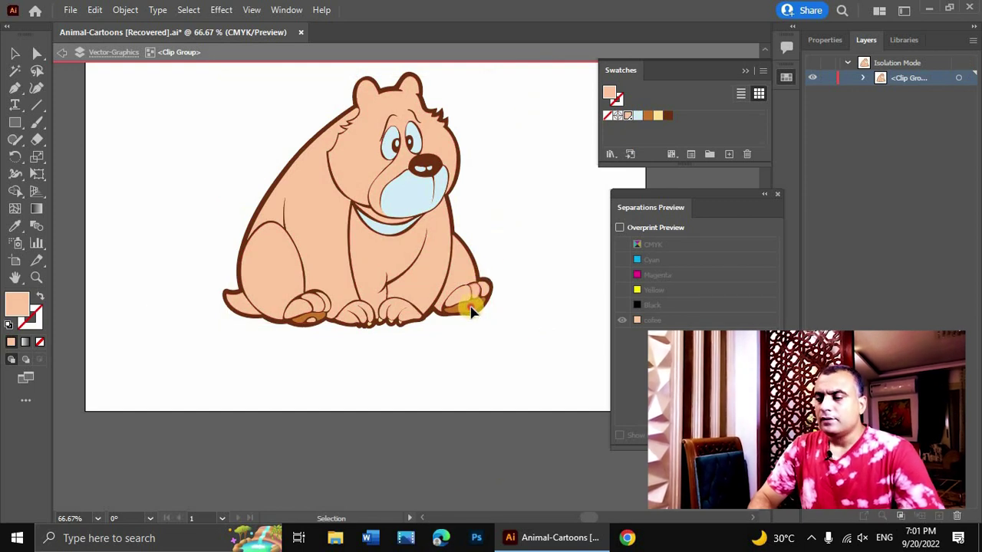
# Step: Select the brown paw pads and change their swatch to a spot colour named 'havan'
pyautogui.click(299, 323)
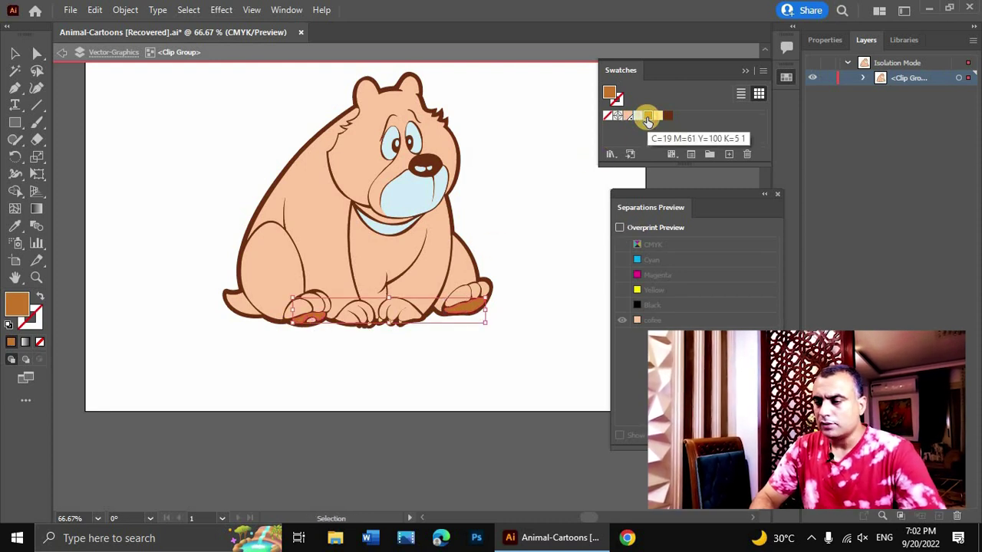
pyautogui.doubleClick(647, 118)
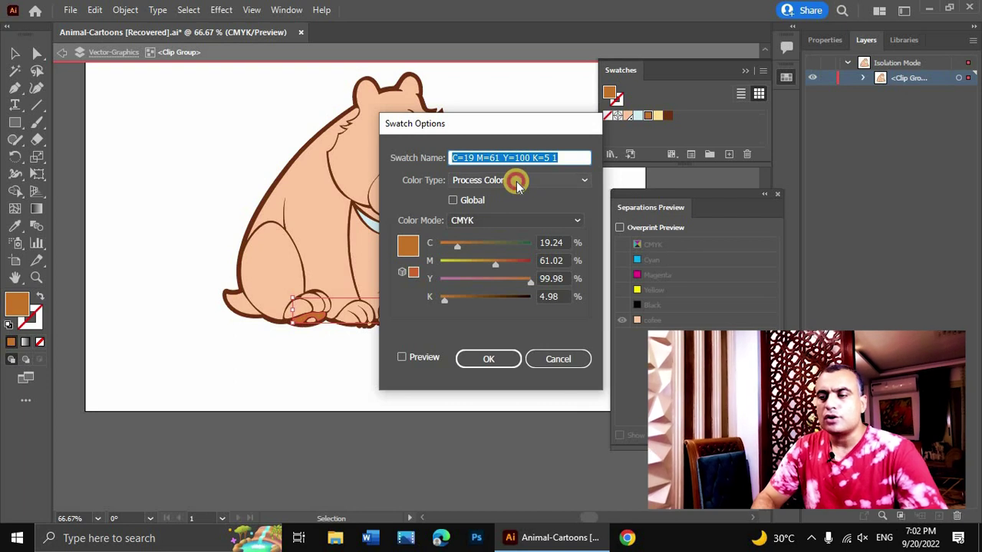
pyautogui.click(516, 185)
pyautogui.click(495, 177)
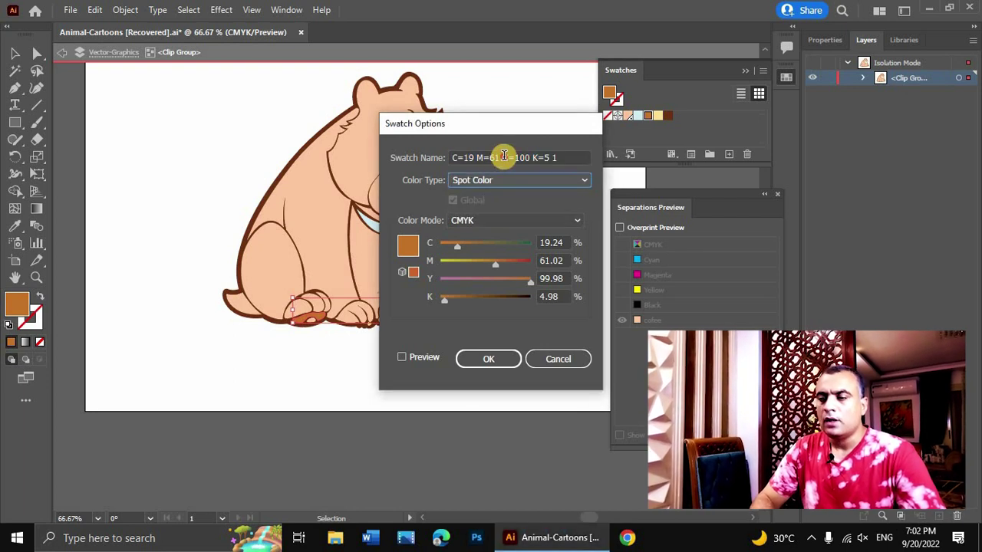
pyautogui.doubleClick(503, 156)
pyautogui.tripleClick(505, 157)
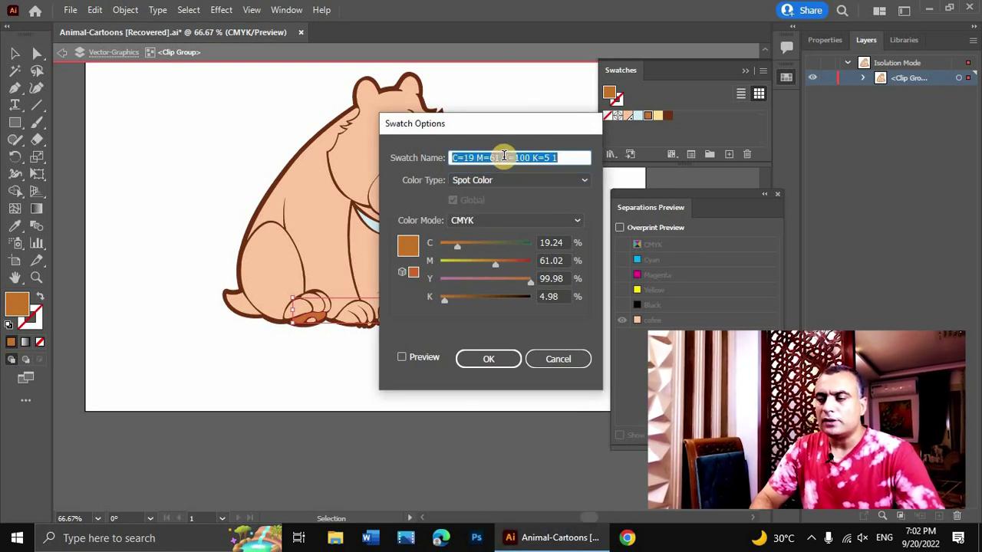
pyautogui.write('havan')
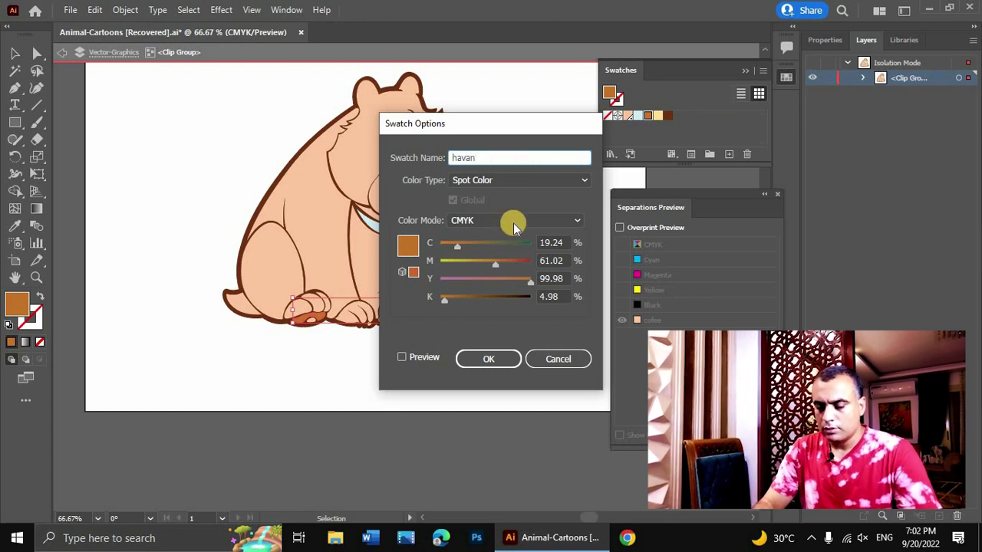
pyautogui.click(491, 361)
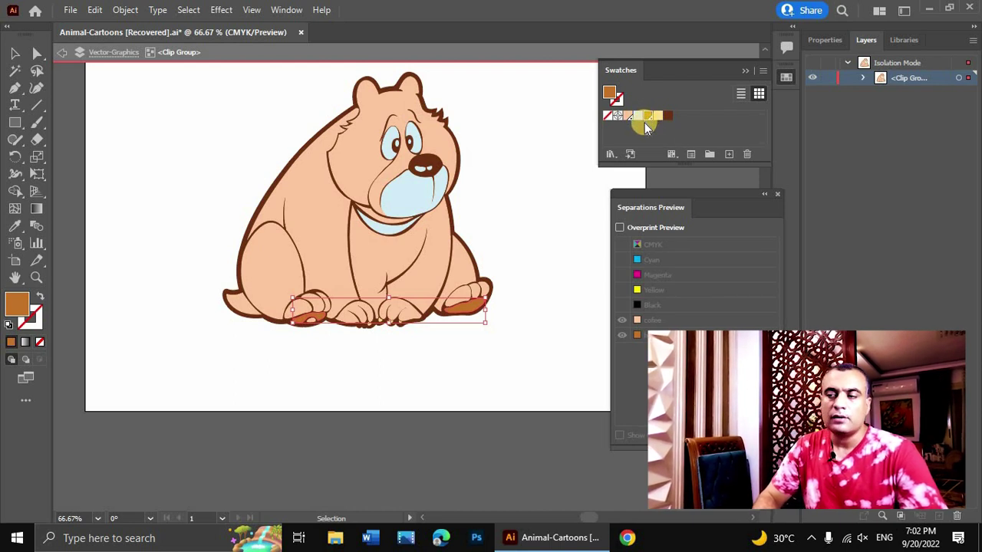
pyautogui.click(399, 219)
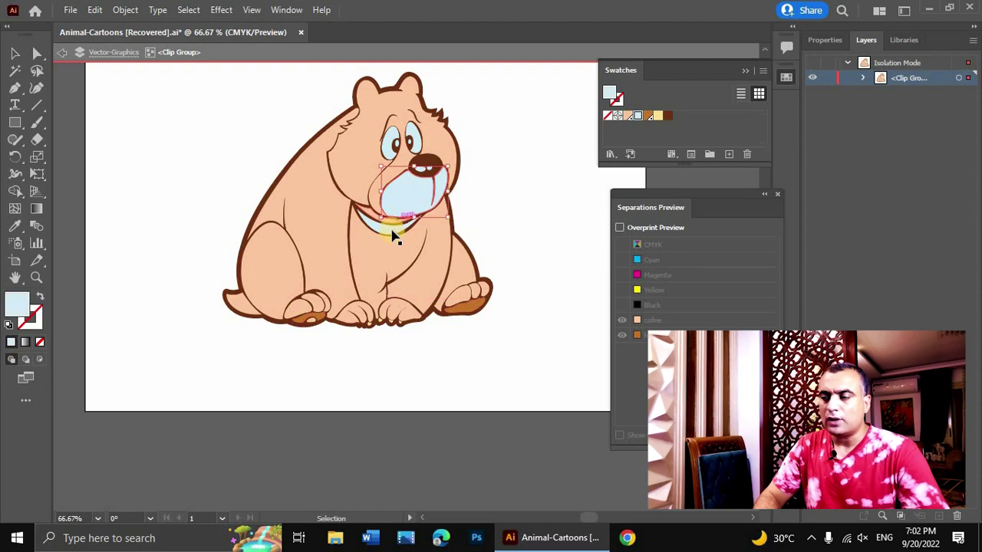
# Step: Select the muzzle, collar and face outlines; make the light-blue swatch spot colour 'ofwhite'
pyautogui.keyDown('shift'); pyautogui.click(397, 227); pyautogui.keyUp('shift')
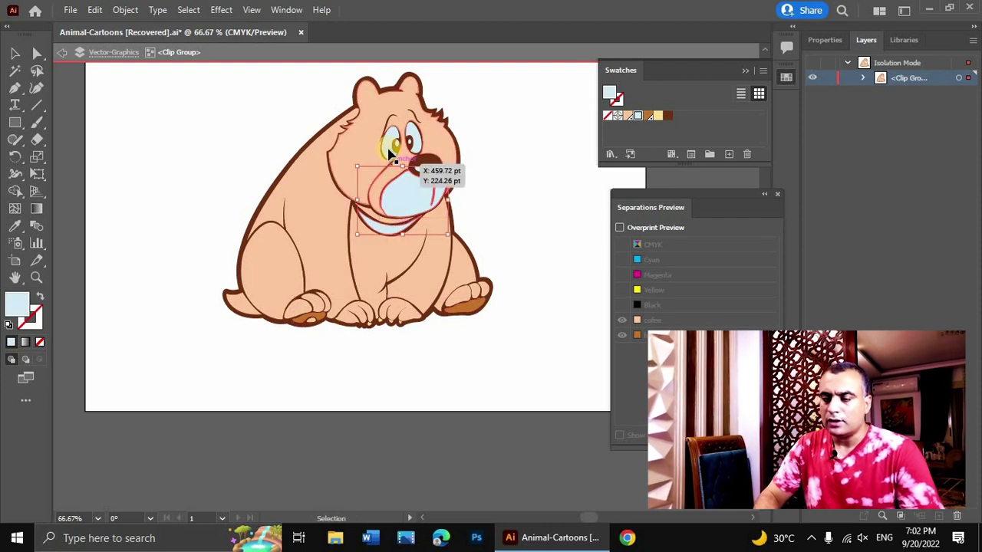
pyautogui.keyDown('shift'); pyautogui.click(417, 149); pyautogui.keyUp('shift')
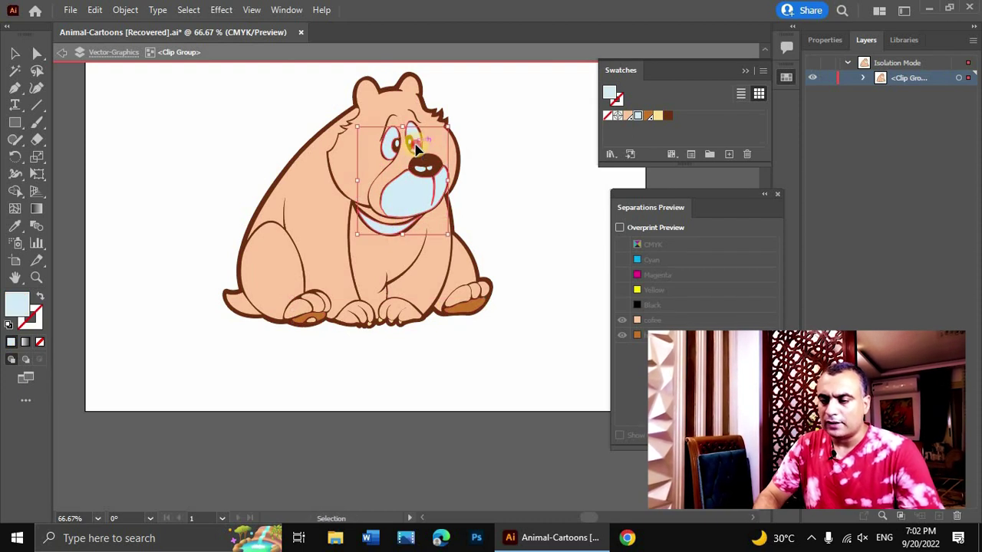
pyautogui.keyDown('shift'); pyautogui.click(412, 145); pyautogui.keyUp('shift')
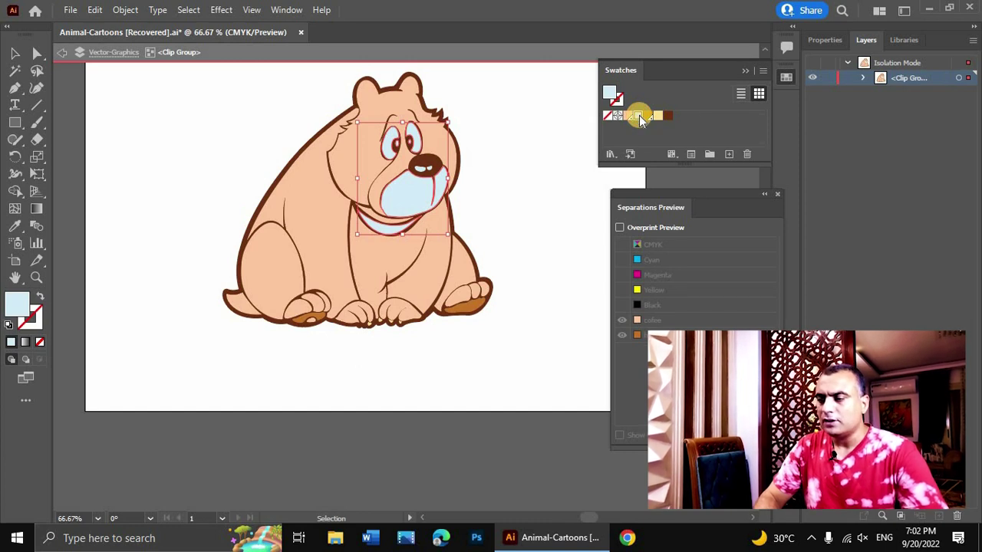
pyautogui.doubleClick(638, 115)
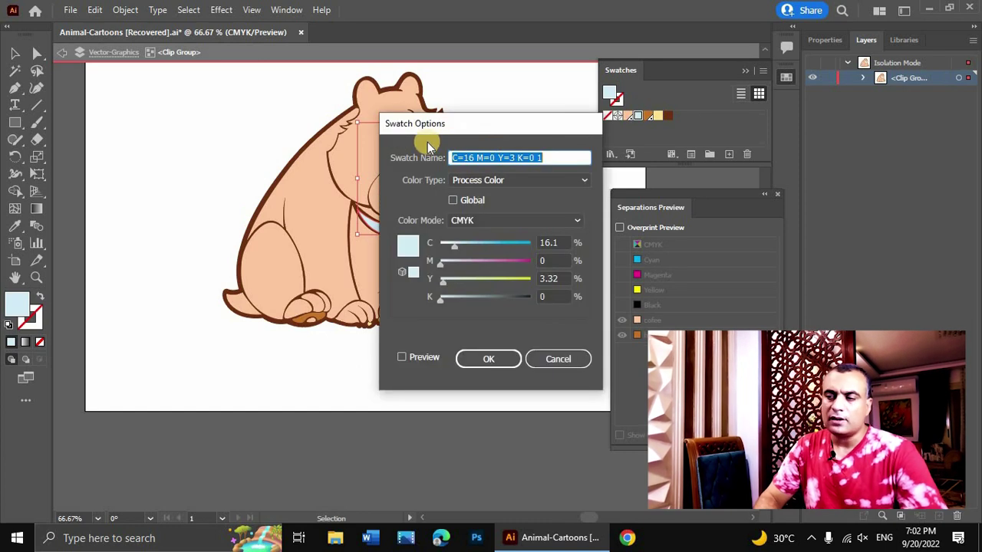
pyautogui.click(477, 180)
pyautogui.click(485, 212)
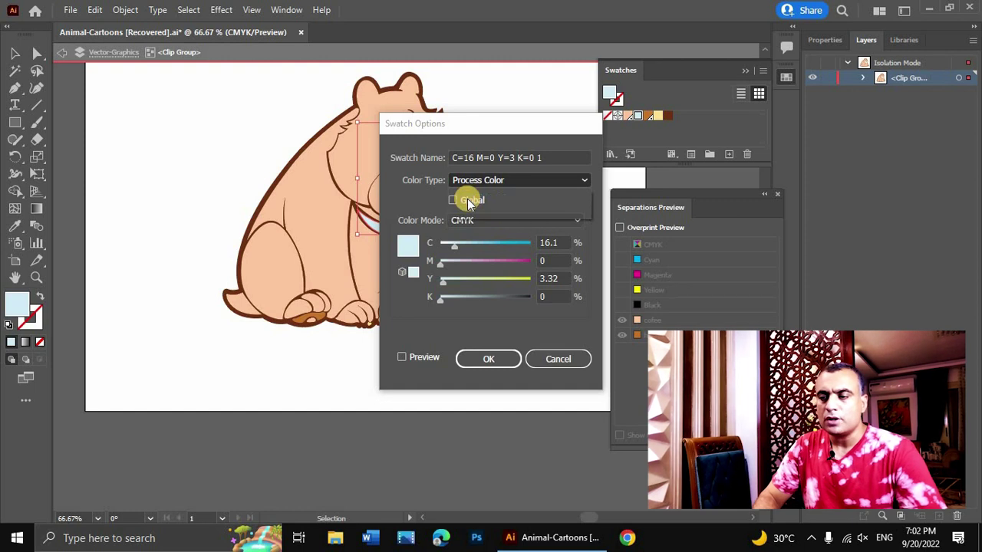
pyautogui.doubleClick(506, 157)
pyautogui.tripleClick(506, 157)
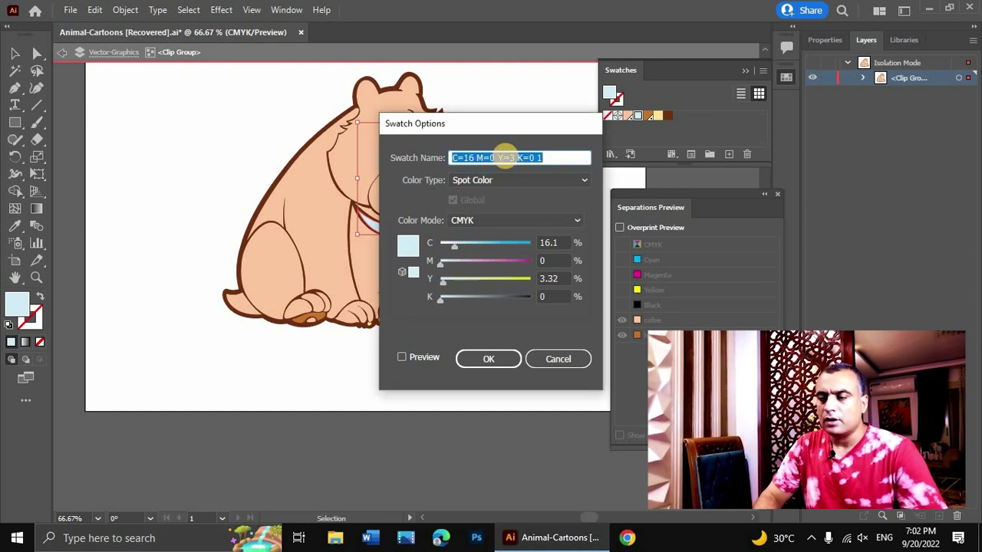
pyautogui.write('c')
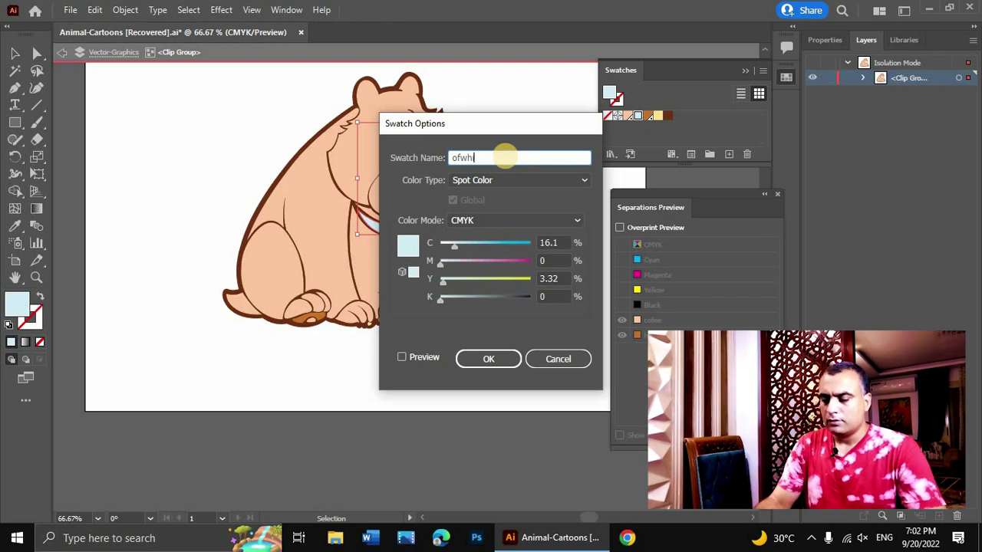
pyautogui.write('e')
pyautogui.click(500, 363)
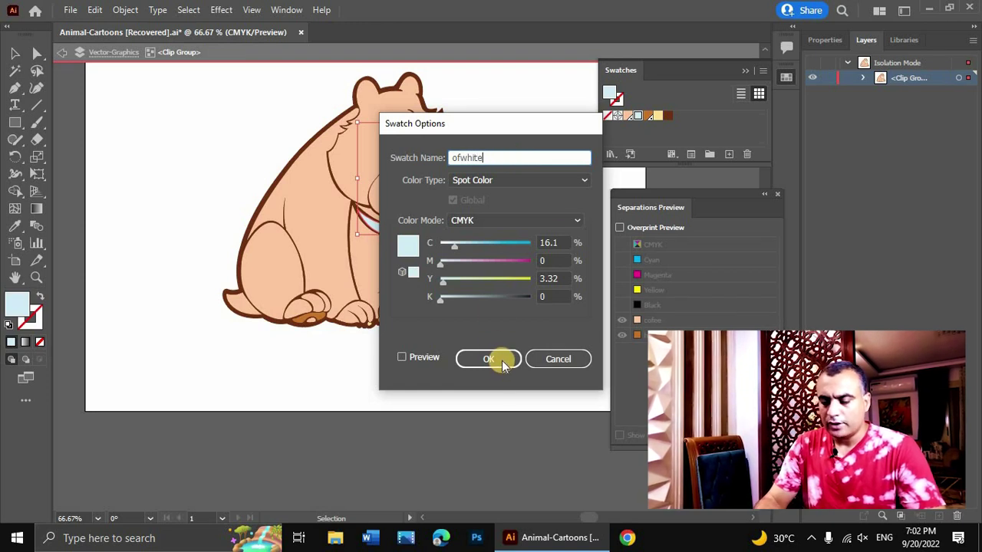
pyautogui.click(631, 172)
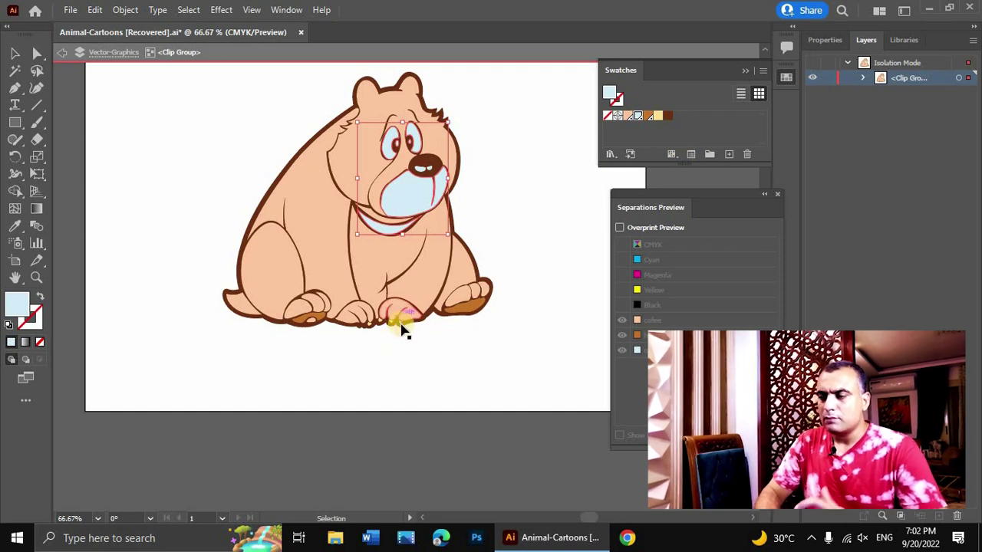
# Step: Move the small yellow highlight so it sits against the bear's foot
pyautogui.click(397, 323)
pyautogui.moveTo(398, 324); pyautogui.dragTo(392, 323)
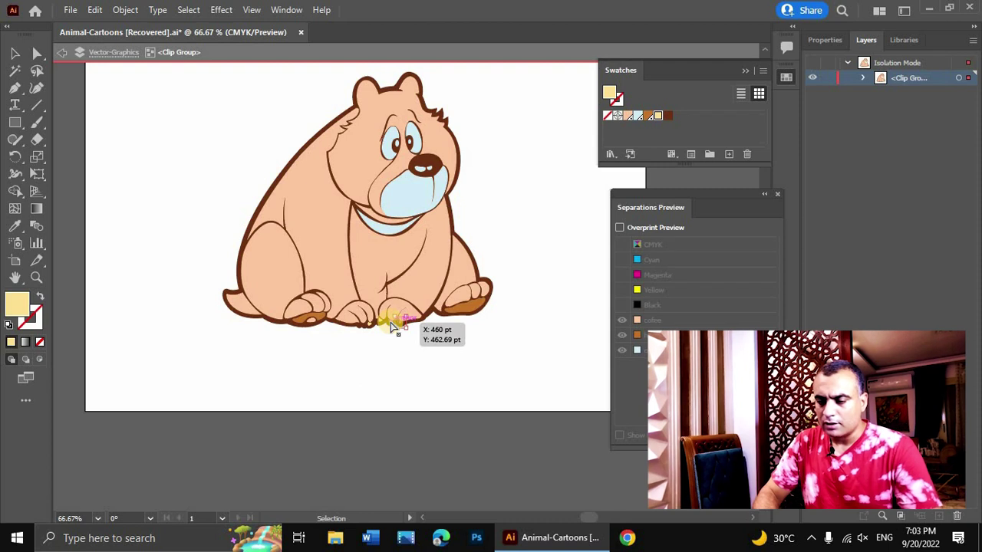
pyautogui.hotkey('ctrl', '+')
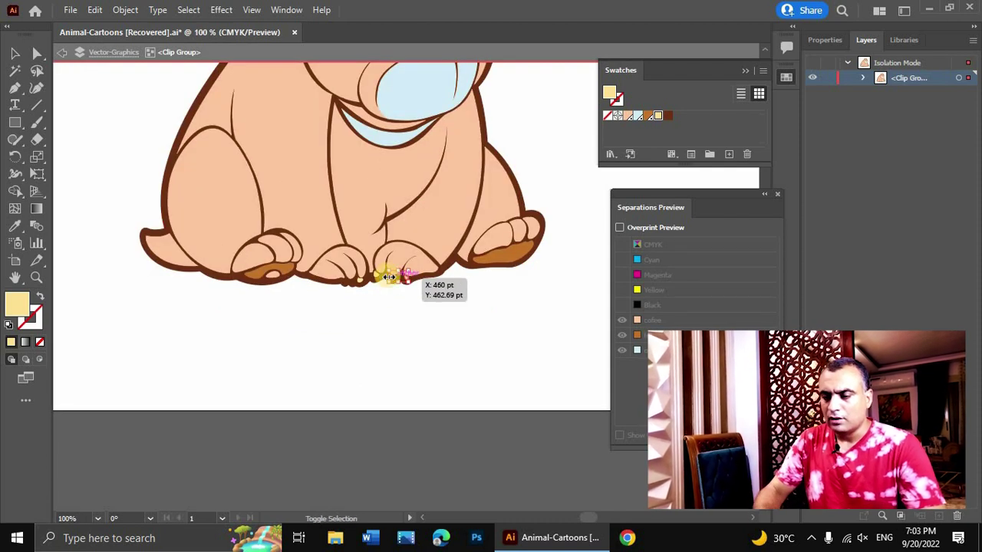
pyautogui.moveTo(389, 276); pyautogui.dragTo(358, 279)
pyautogui.click(715, 126)
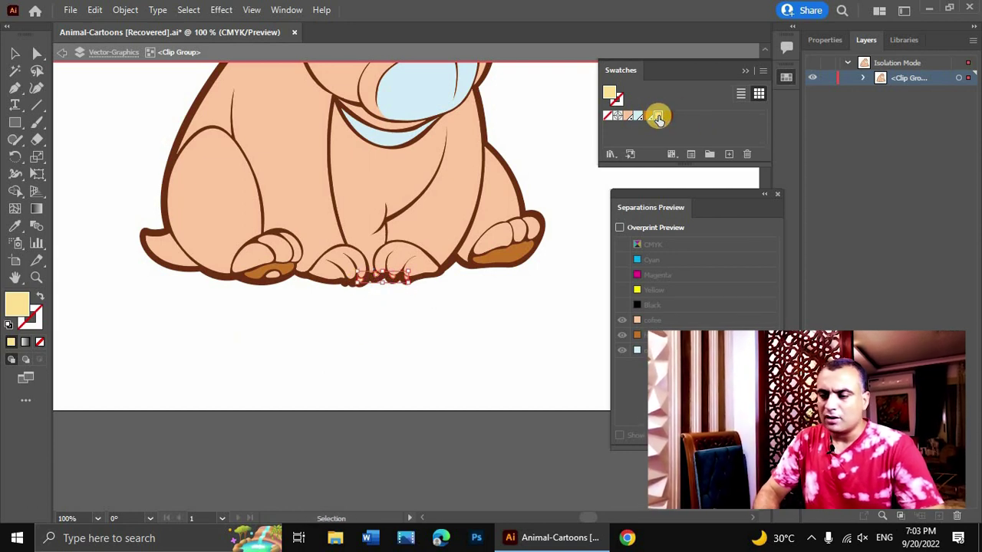
# Step: Convert the pale yellow swatch into a spot colour named 'orange'
pyautogui.doubleClick(657, 116)
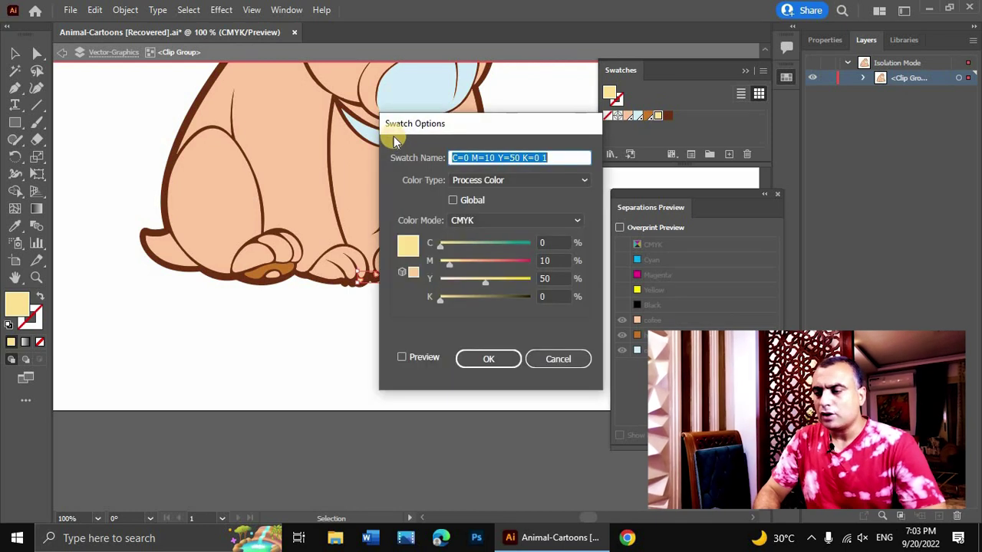
pyautogui.click(495, 180)
pyautogui.click(491, 208)
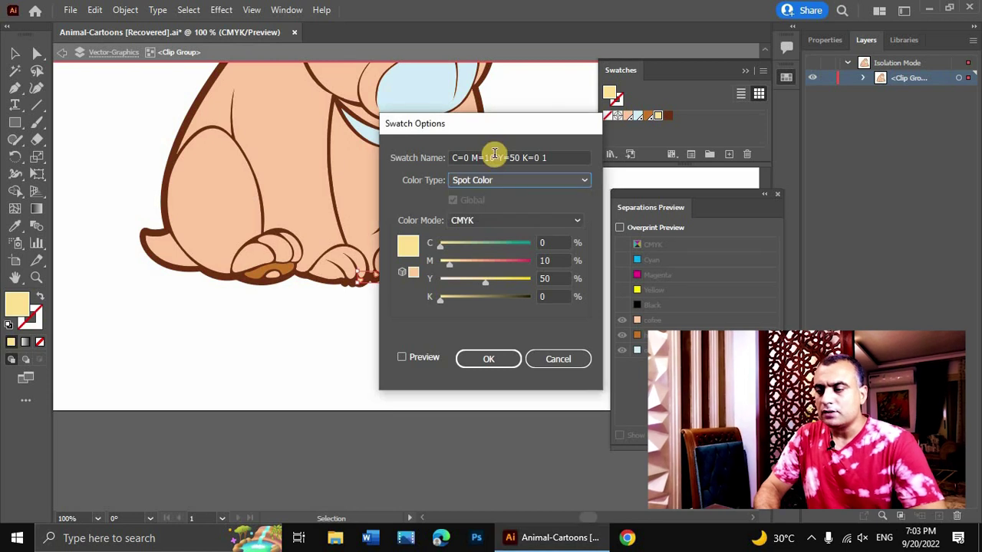
pyautogui.tripleClick(495, 157)
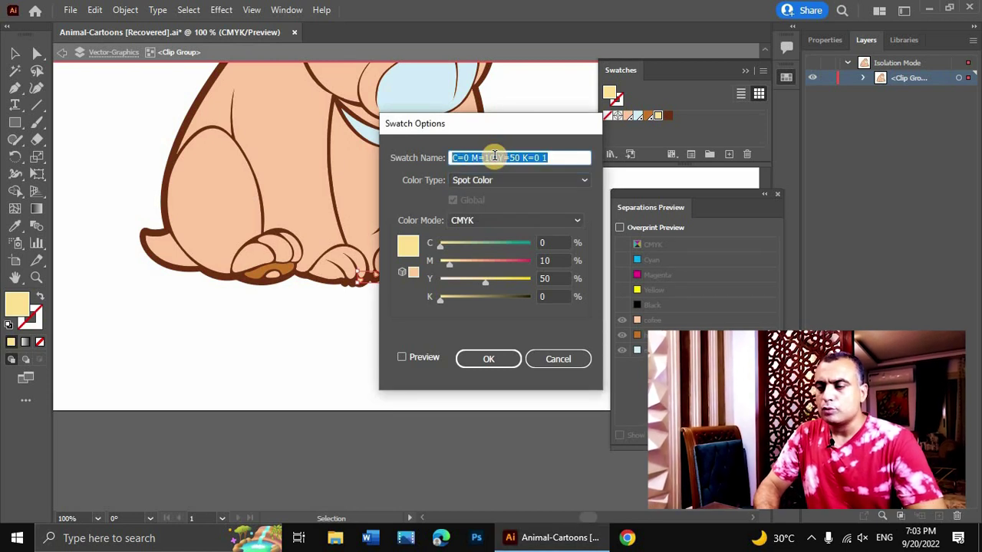
pyautogui.write('oran')
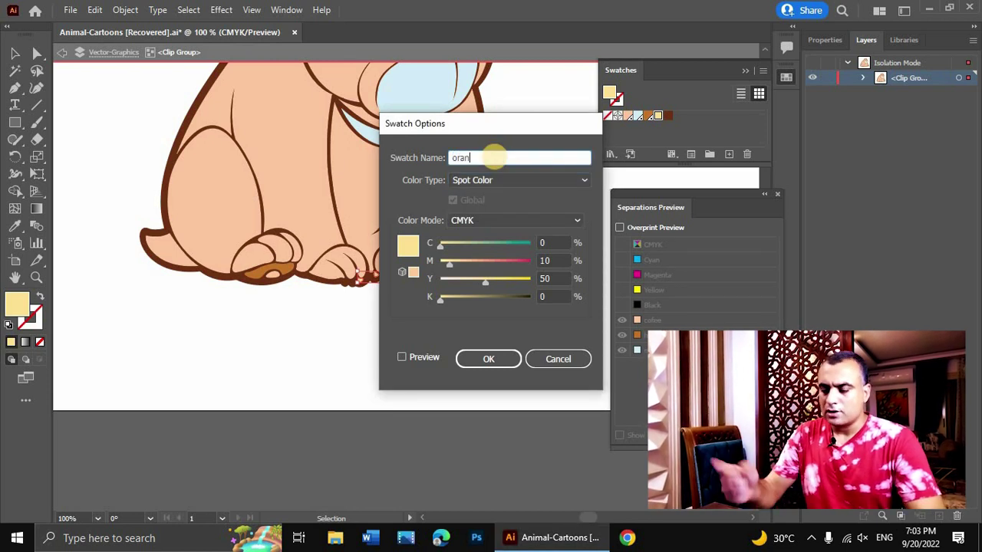
pyautogui.write('ge')
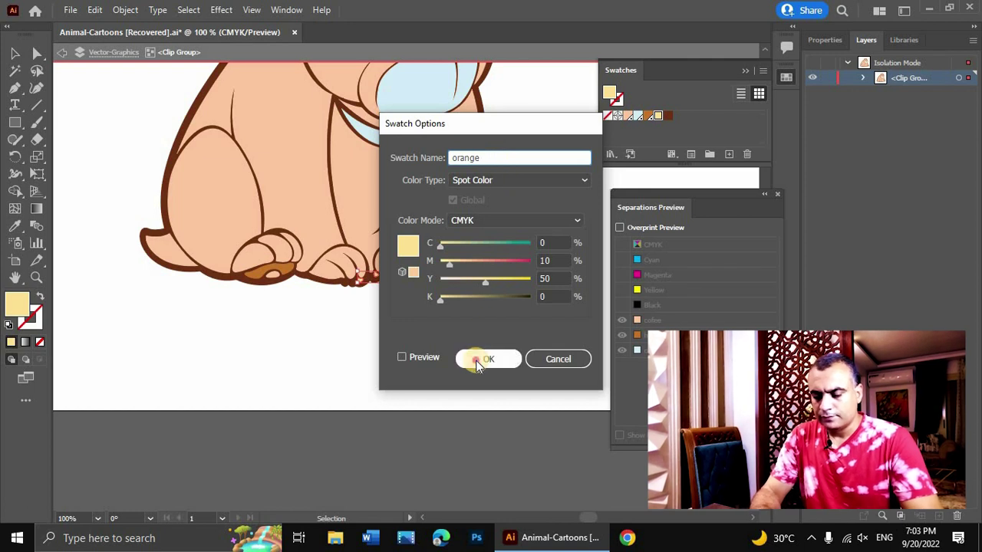
pyautogui.click(491, 358)
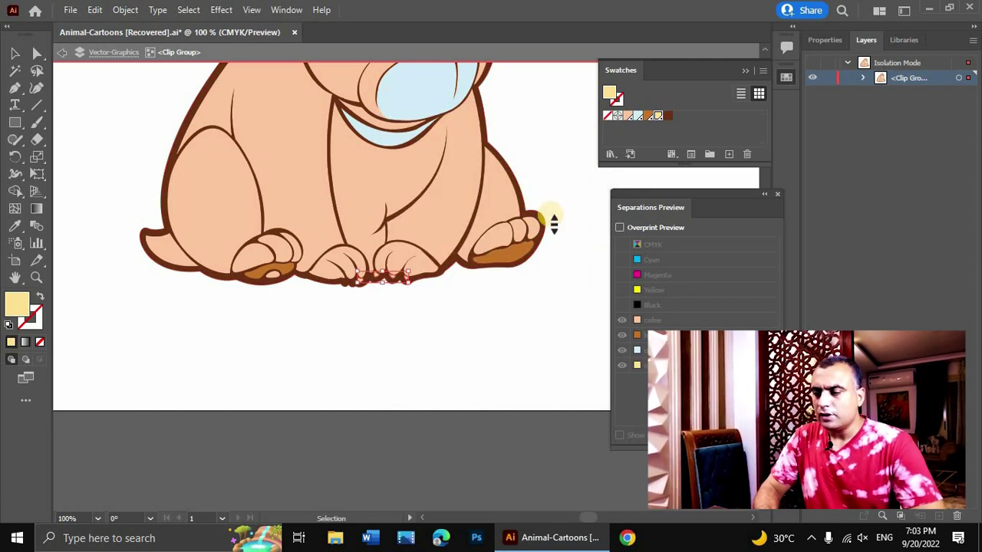
pyautogui.scroll(2, 551, 223)
# Step: Convert the dark brown outline swatch into a spot colour named 'brown'
pyautogui.scroll(1, 445, 125)
pyautogui.click(450, 125)
pyautogui.scroll(2, 449, 125)
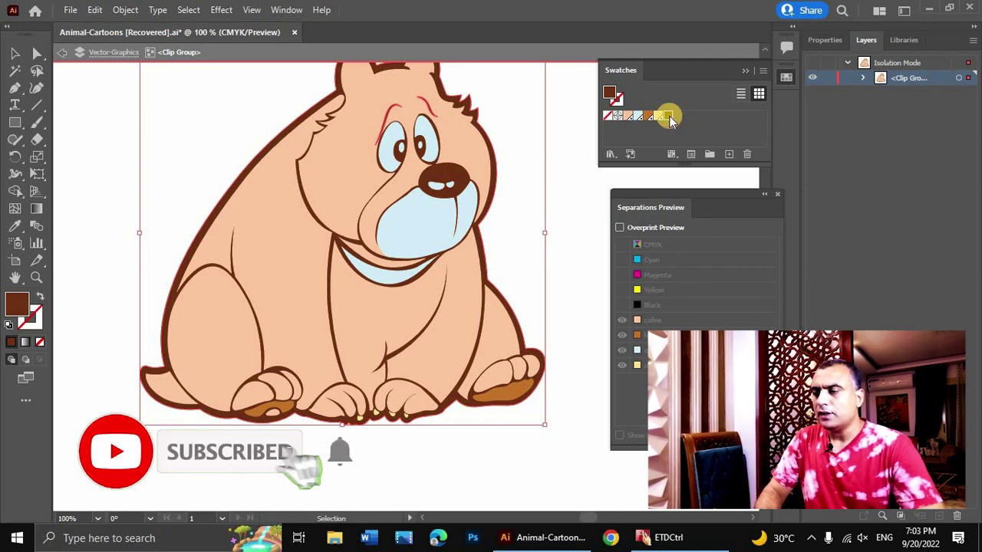
pyautogui.doubleClick(669, 117)
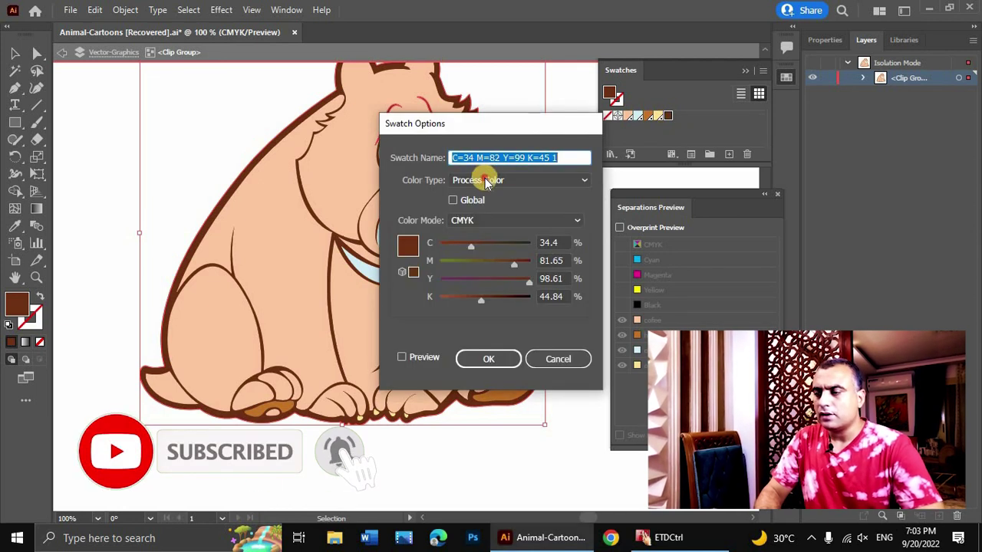
pyautogui.click(478, 181)
pyautogui.click(483, 211)
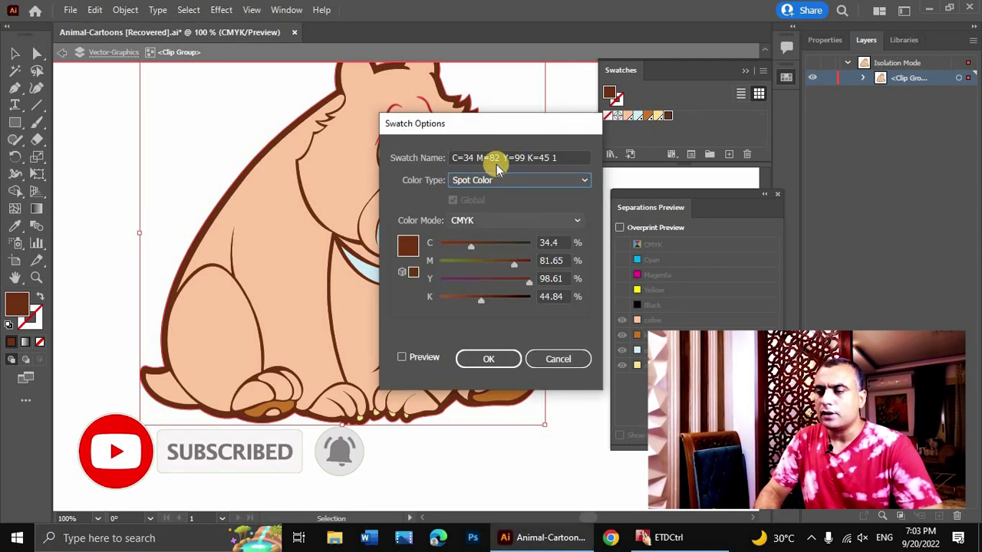
pyautogui.doubleClick(496, 158)
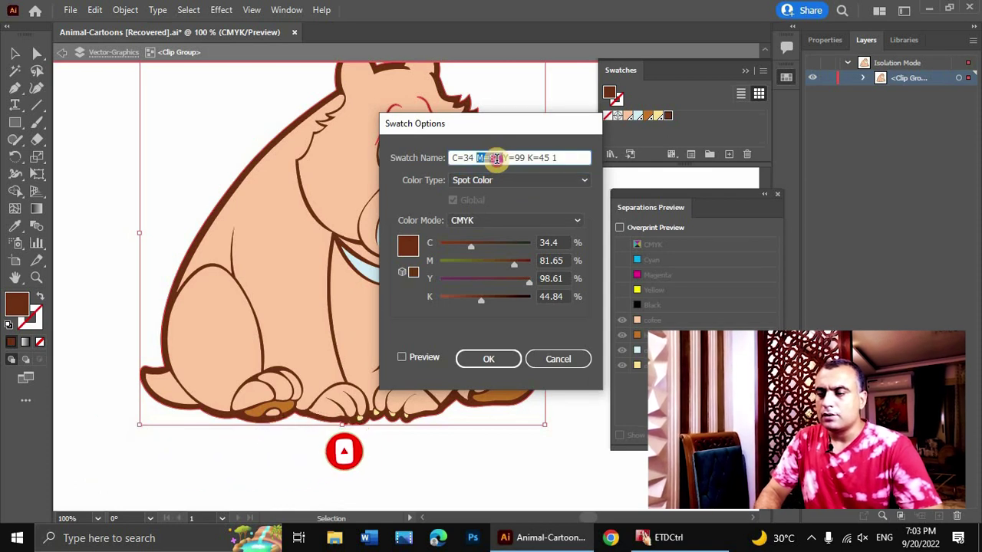
pyautogui.tripleClick(496, 158)
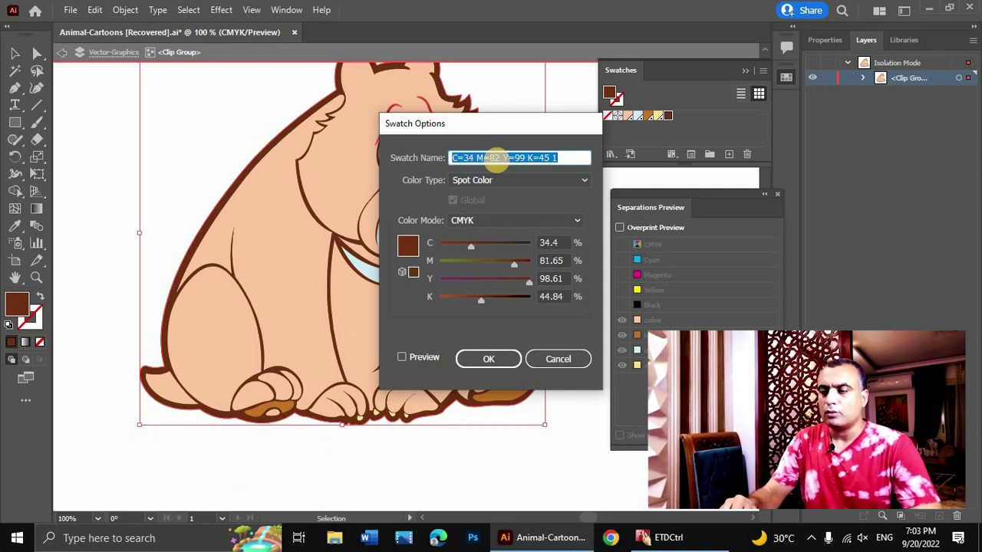
pyautogui.write('brown')
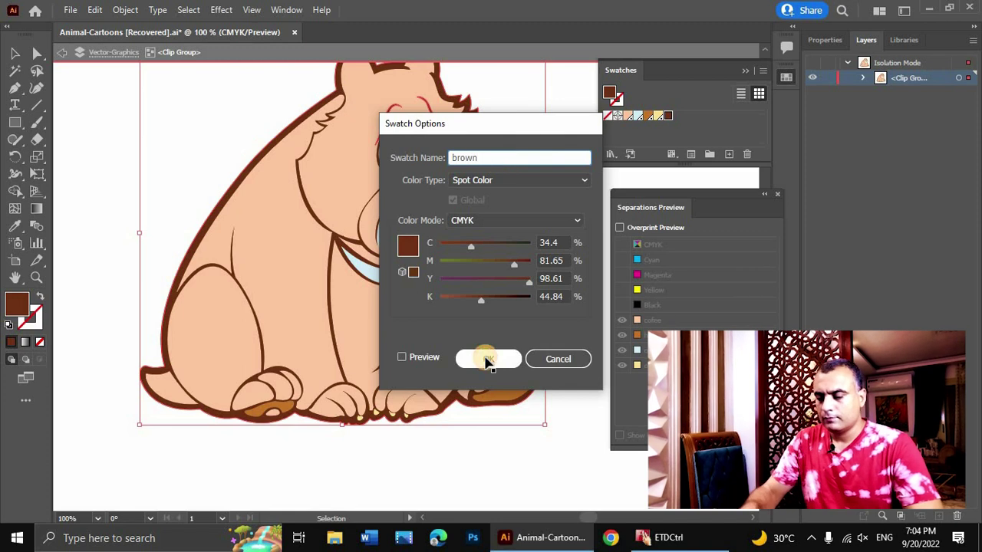
pyautogui.click(488, 359)
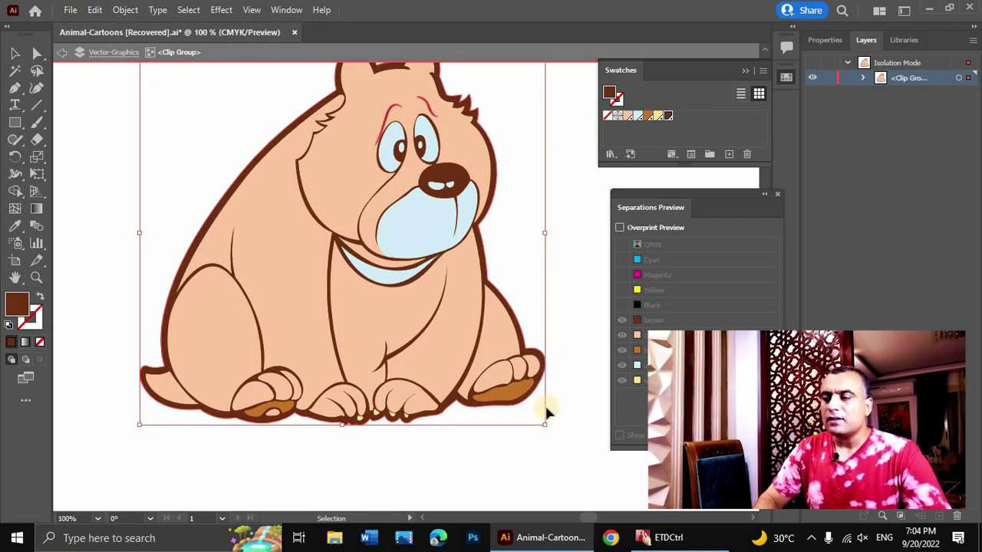
# Step: Enable Overprint Preview, hide the CMYK plates, and select the bear's blank white back shape
pyautogui.click(620, 228)
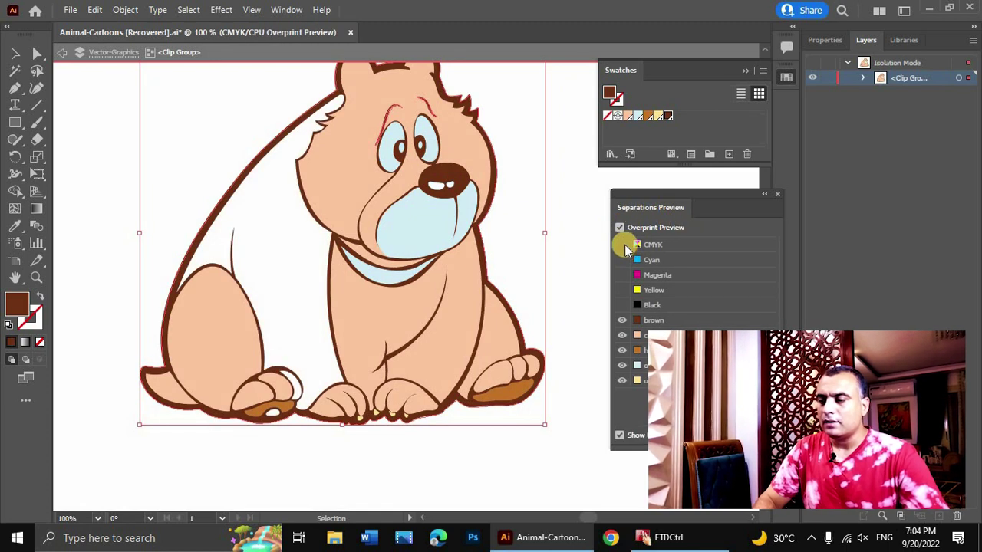
pyautogui.click(623, 244)
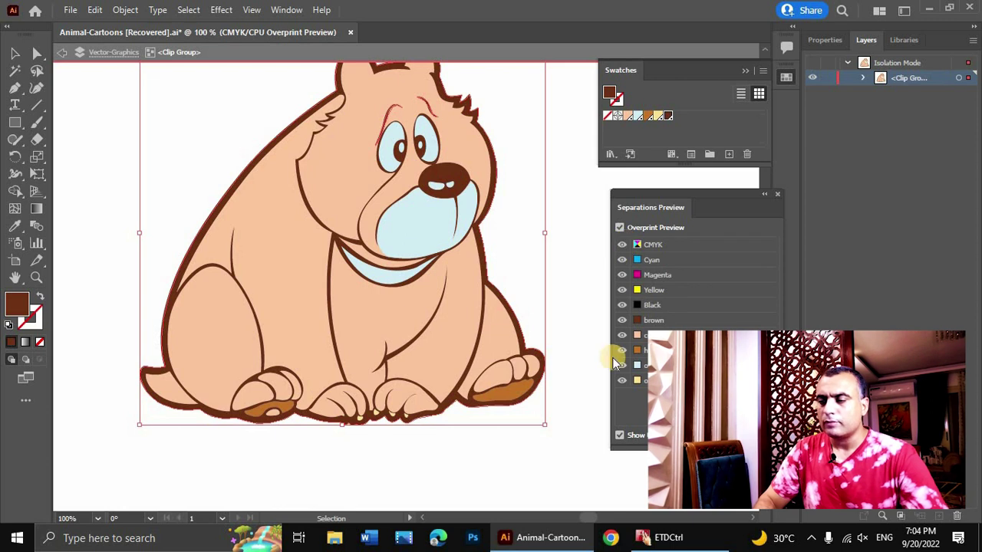
pyautogui.click(622, 244)
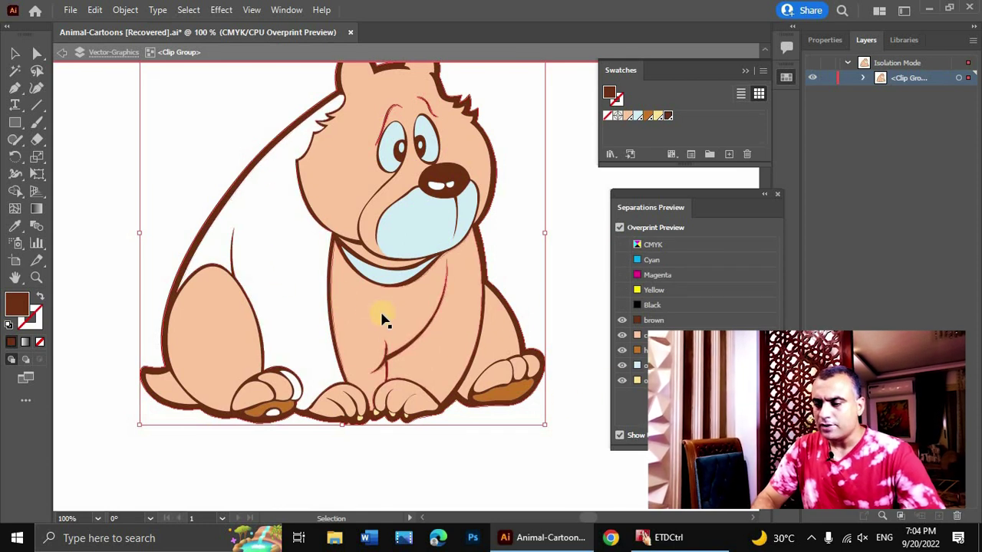
pyautogui.click(297, 272)
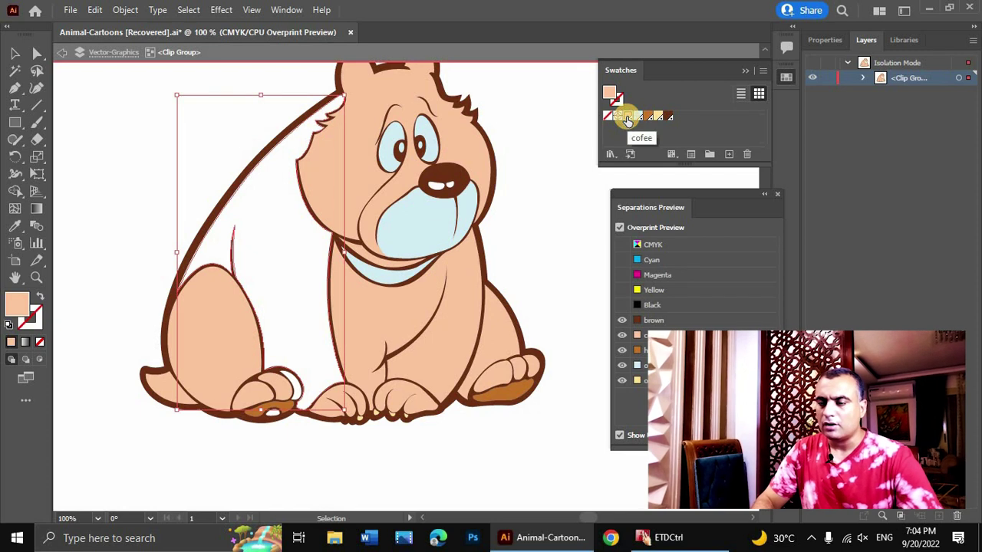
# Step: Fill the back and toe highlight with cofee and the left paw pad with orange
pyautogui.click(627, 116)
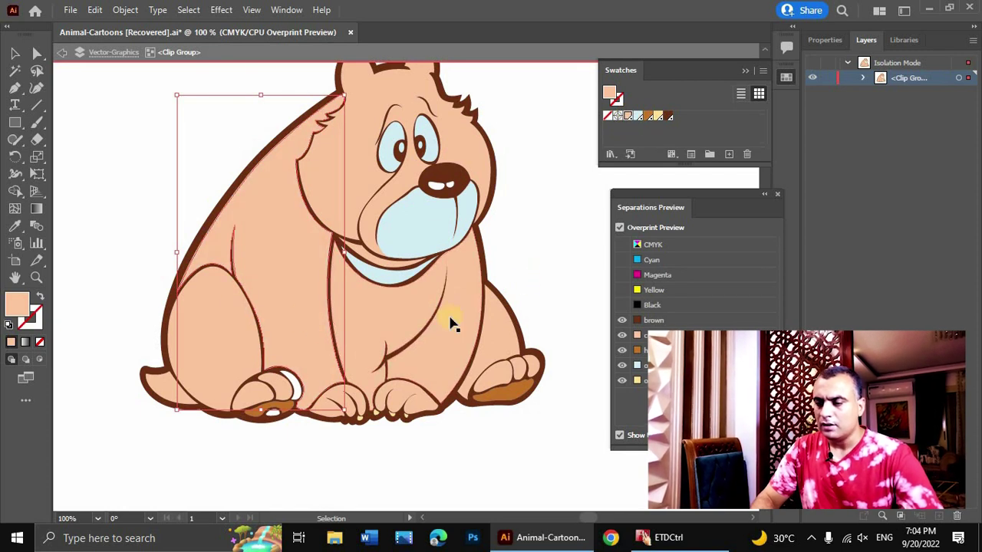
pyautogui.click(297, 391)
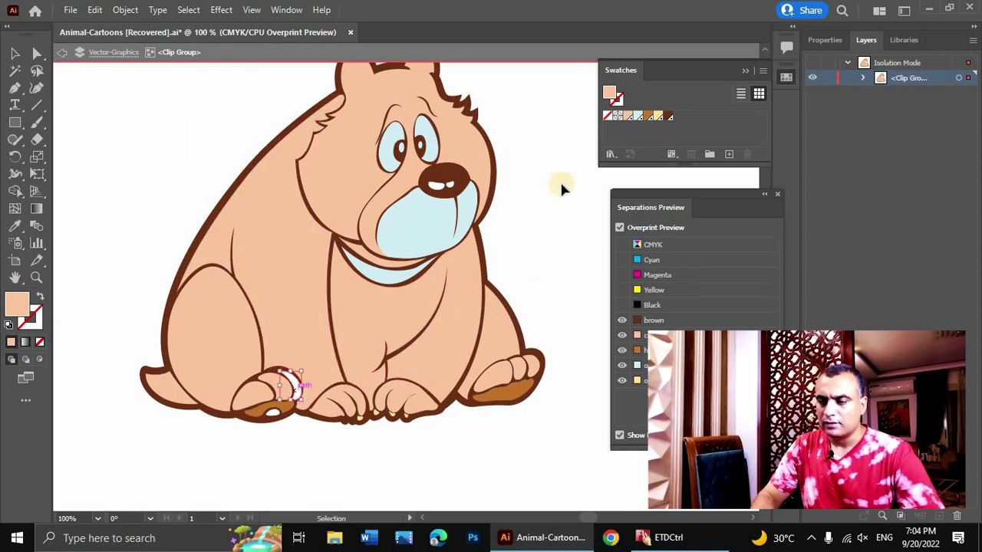
pyautogui.click(628, 116)
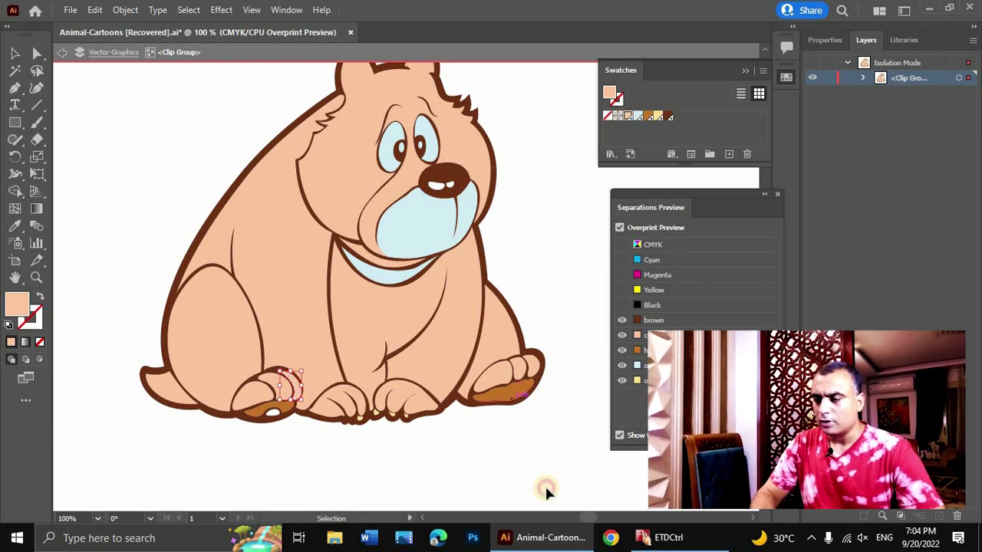
pyautogui.hotkey('ctrl', 'shift', 'a')
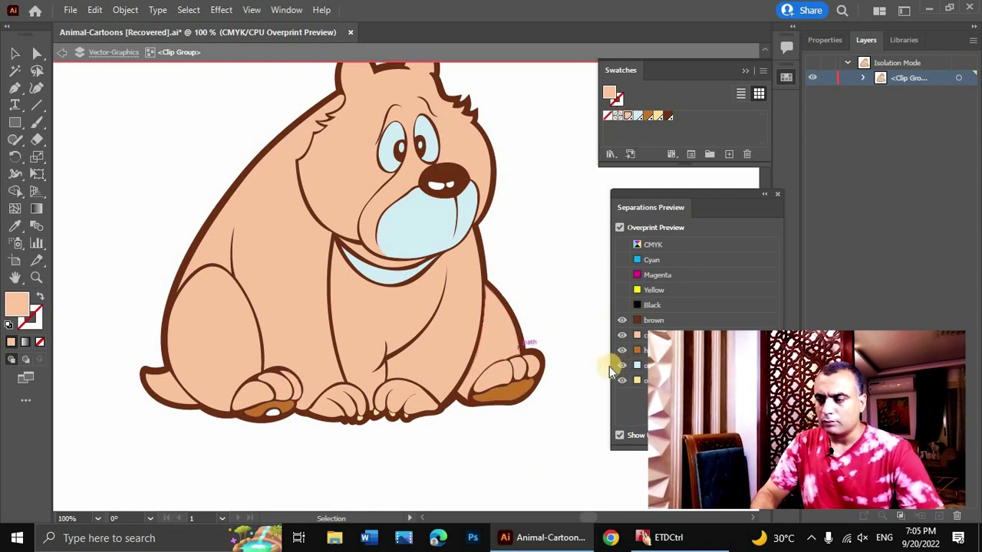
pyautogui.click(272, 422)
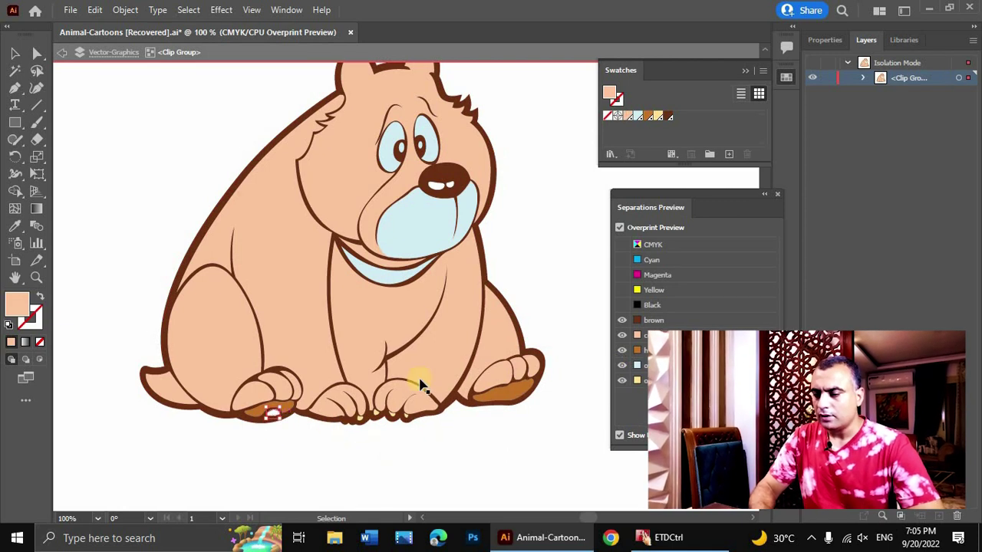
pyautogui.click(658, 115)
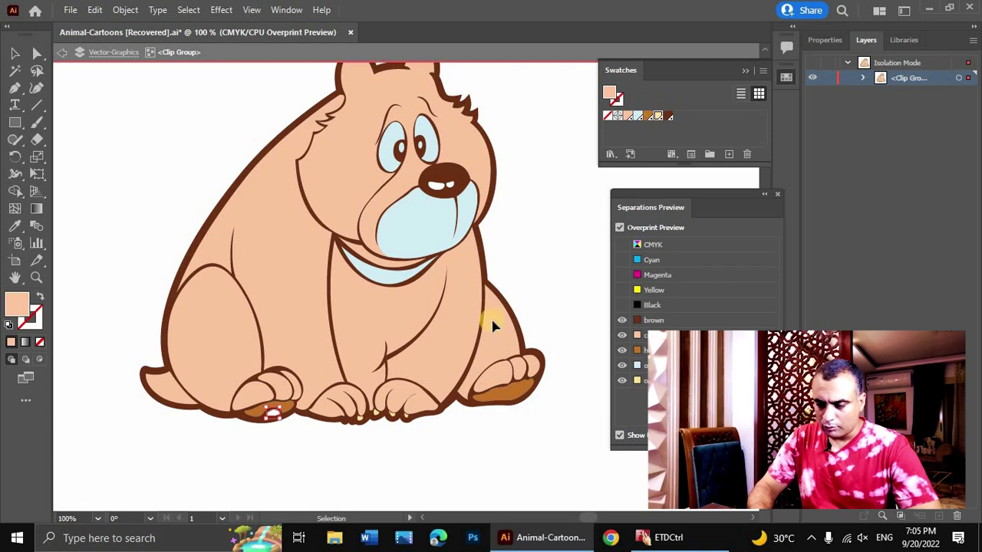
pyautogui.click(402, 461)
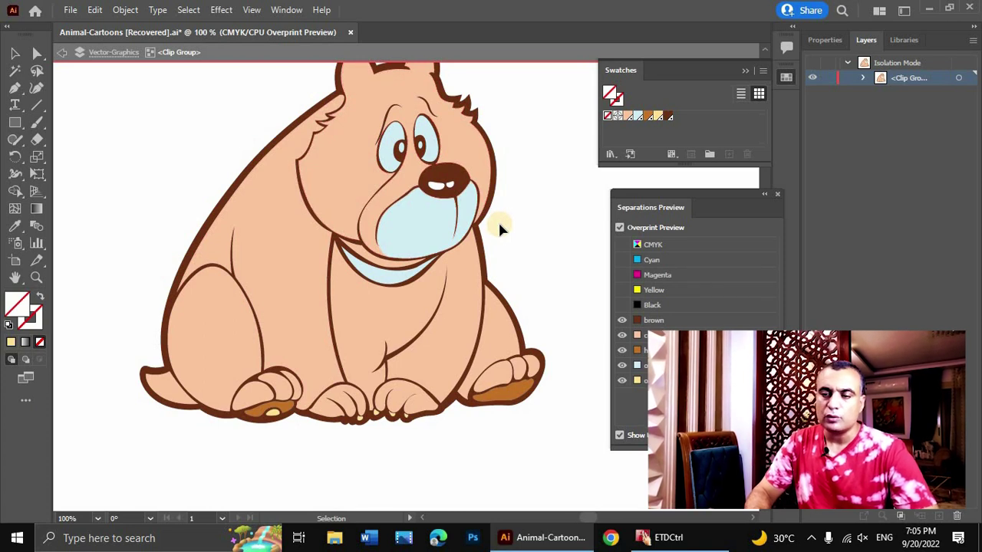
# Step: Hide the light-blue, peach and orange ink plates, then show all inks again
pyautogui.click(623, 364)
pyautogui.click(623, 337)
pyautogui.click(622, 350)
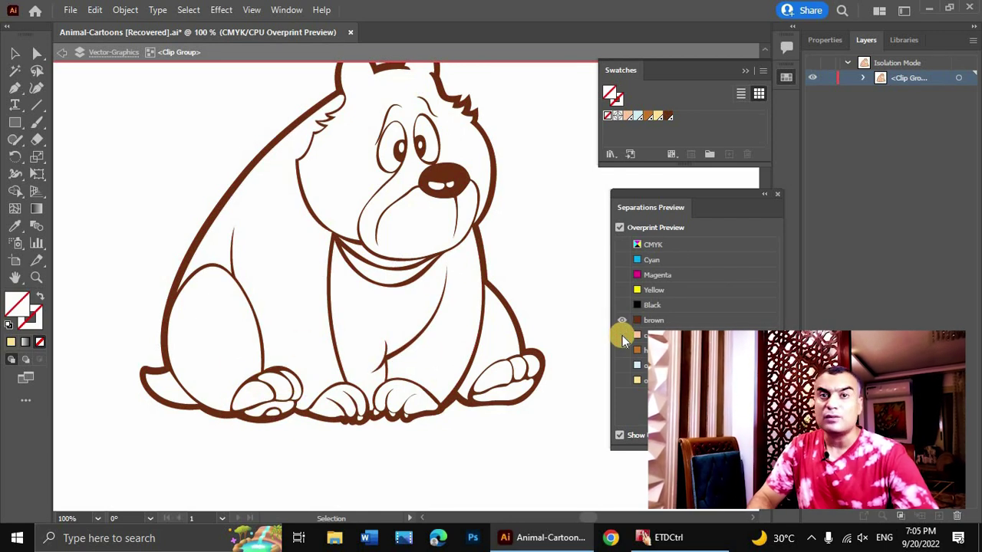
pyautogui.keyDown('alt'); pyautogui.click(623, 320); pyautogui.keyUp('alt')
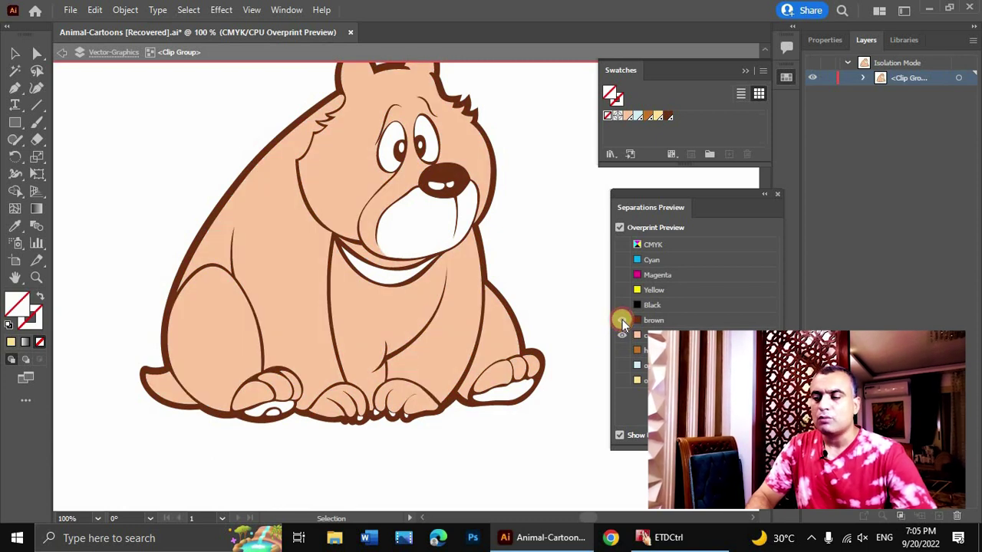
# Step: Solo the peach, orange, light-blue and yellow plates in turn, then turn all inks back on
pyautogui.keyDown('alt'); pyautogui.click(623, 335); pyautogui.keyUp('alt')
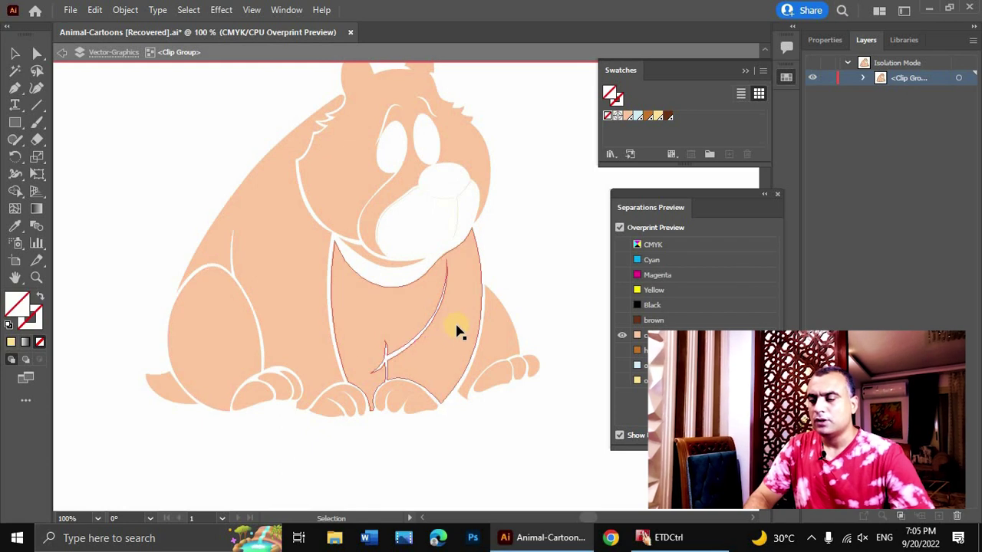
pyautogui.keyDown('alt'); pyautogui.click(622, 350); pyautogui.keyUp('alt')
pyautogui.click(621, 336)
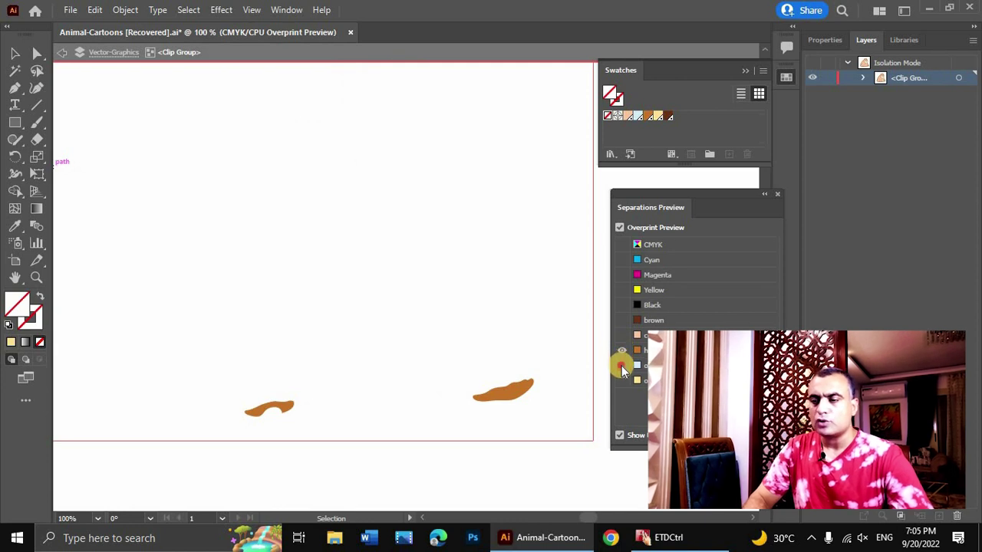
pyautogui.click(623, 350)
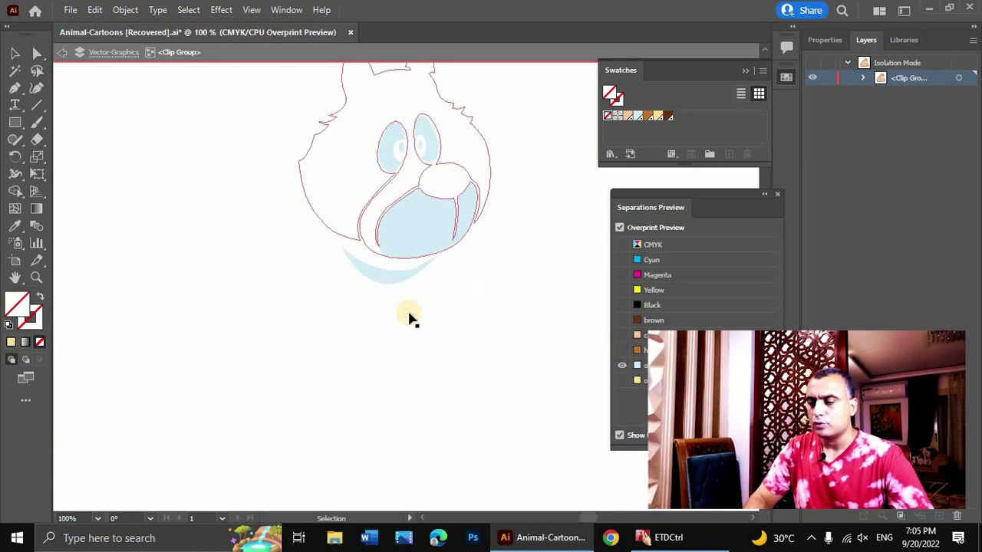
pyautogui.click(622, 379)
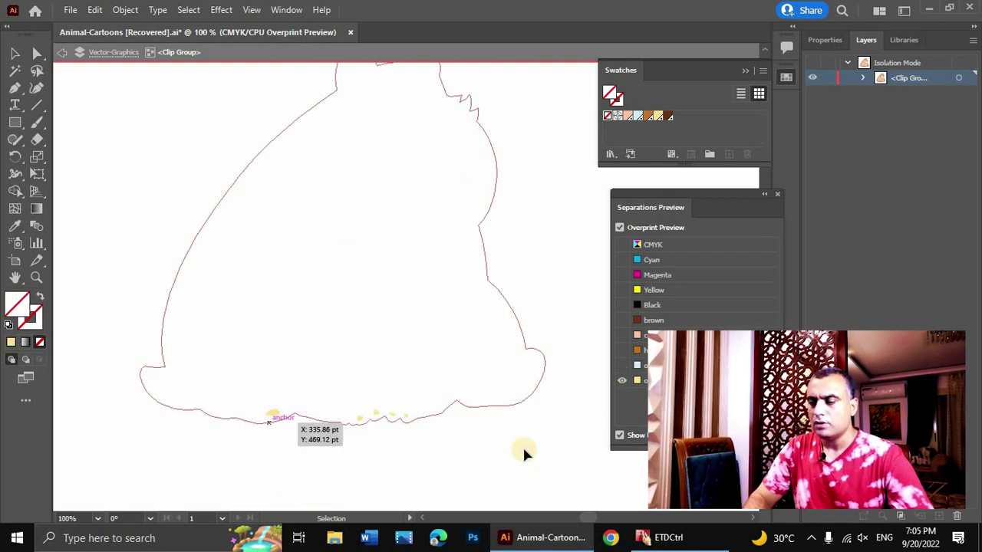
pyautogui.click(622, 320)
pyautogui.click(621, 365)
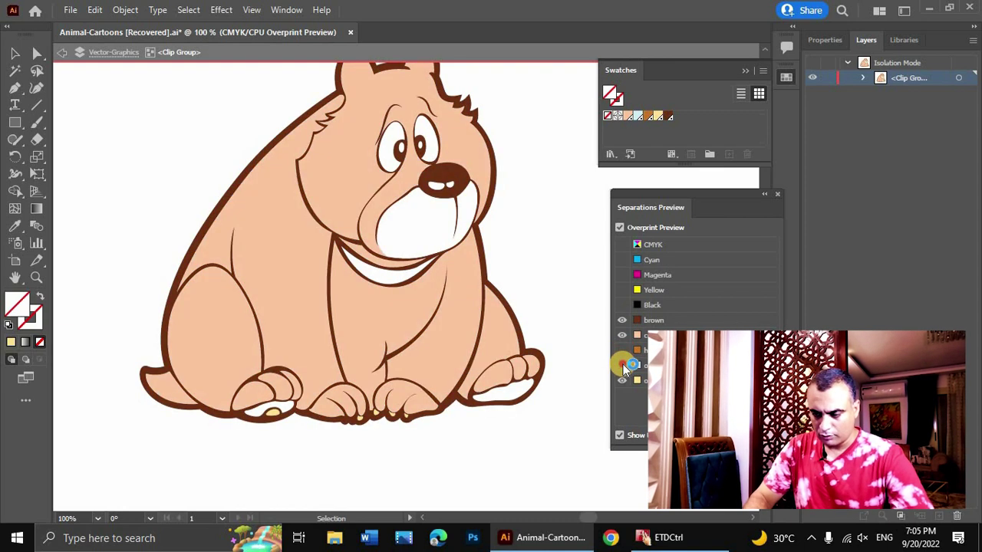
# Step: Turn off Overprint Preview and bring up the Print dialog with Ctrl+P
pyautogui.click(620, 227)
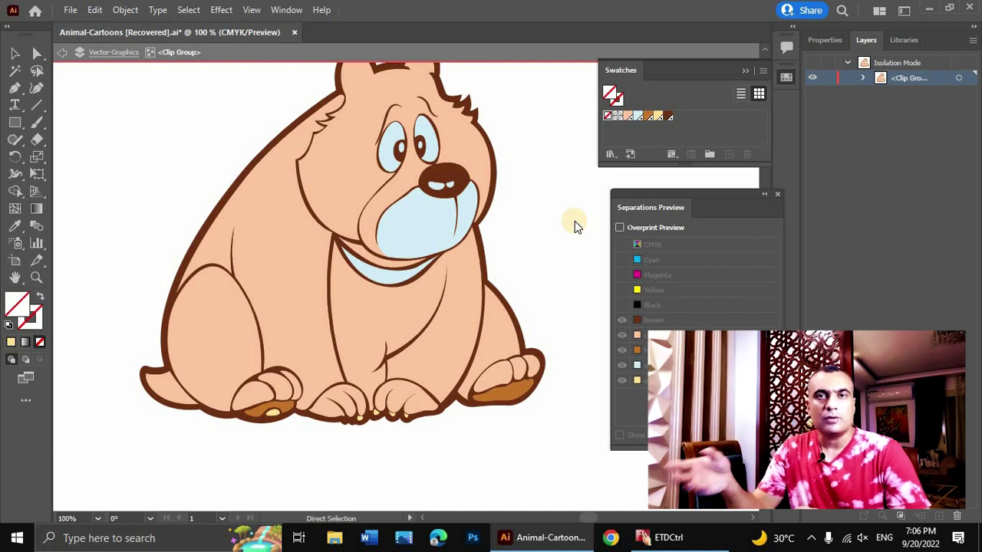
pyautogui.hotkey('ctrl', 'p')
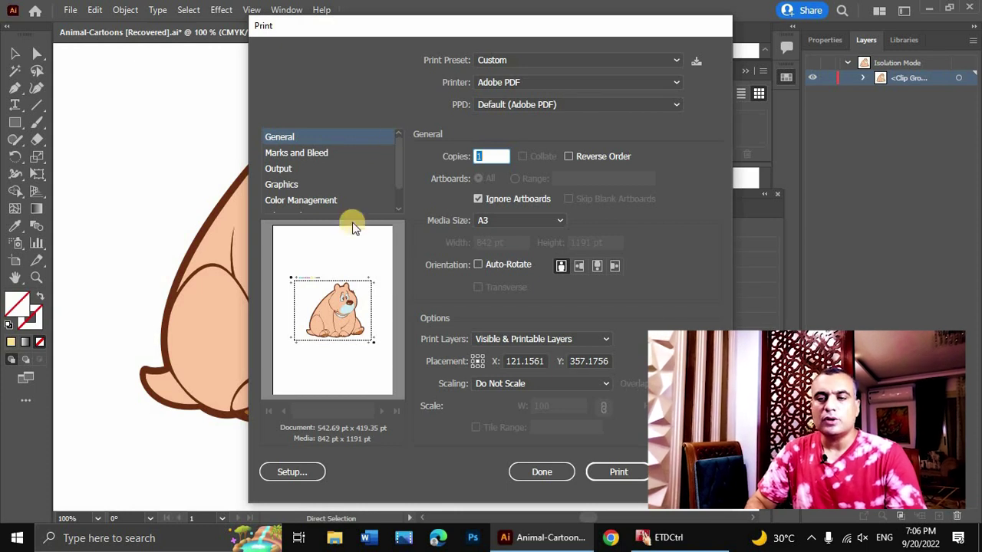
pyautogui.click(537, 81)
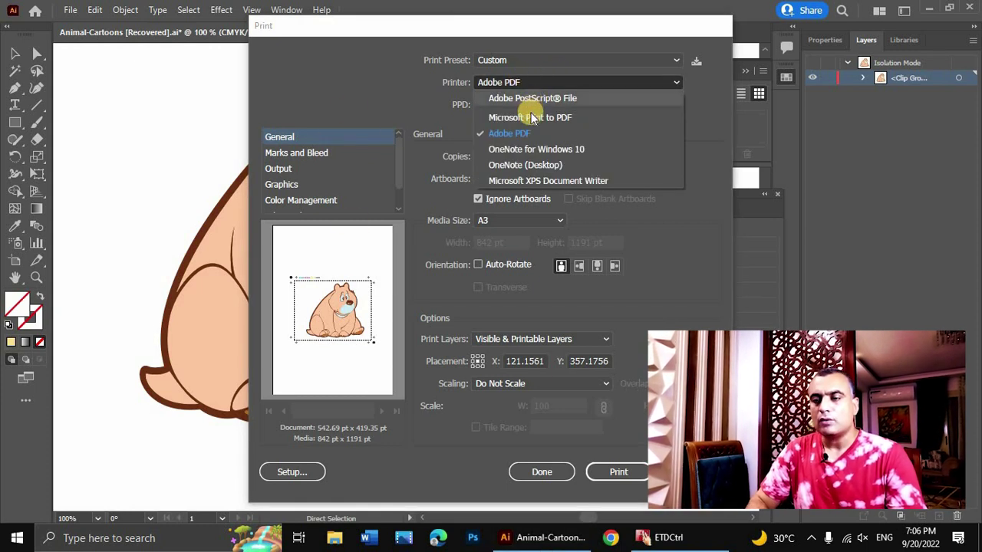
pyautogui.click(539, 165)
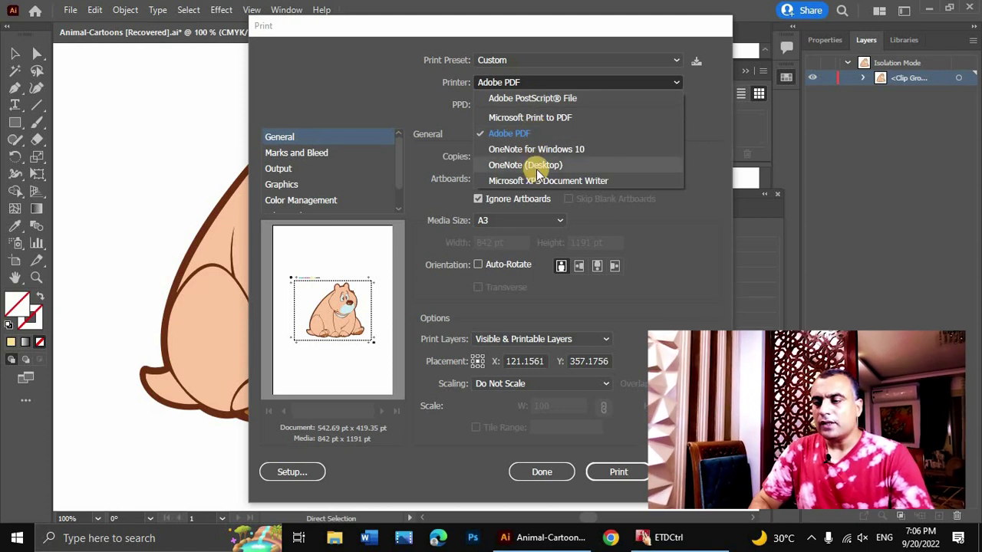
pyautogui.click(565, 80)
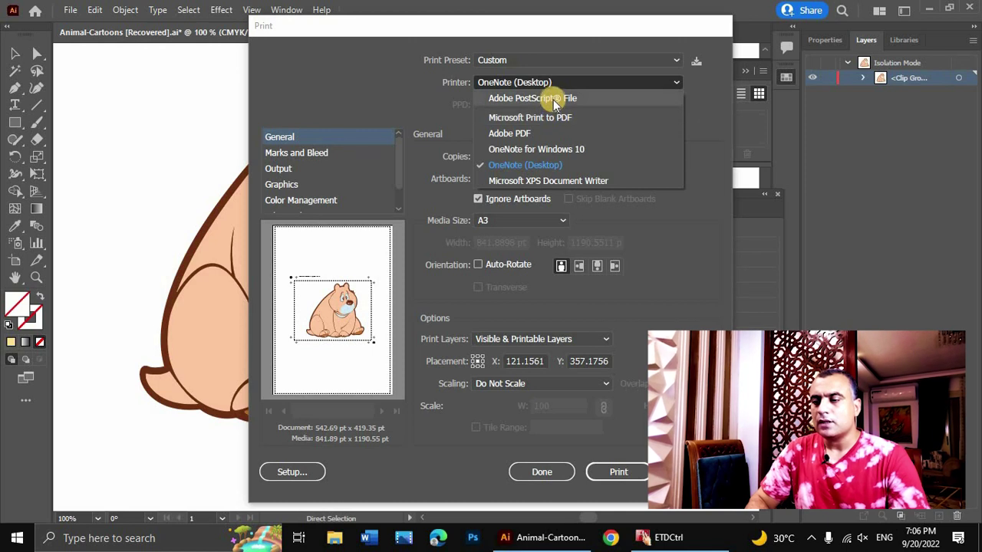
pyautogui.click(553, 98)
pyautogui.click(569, 84)
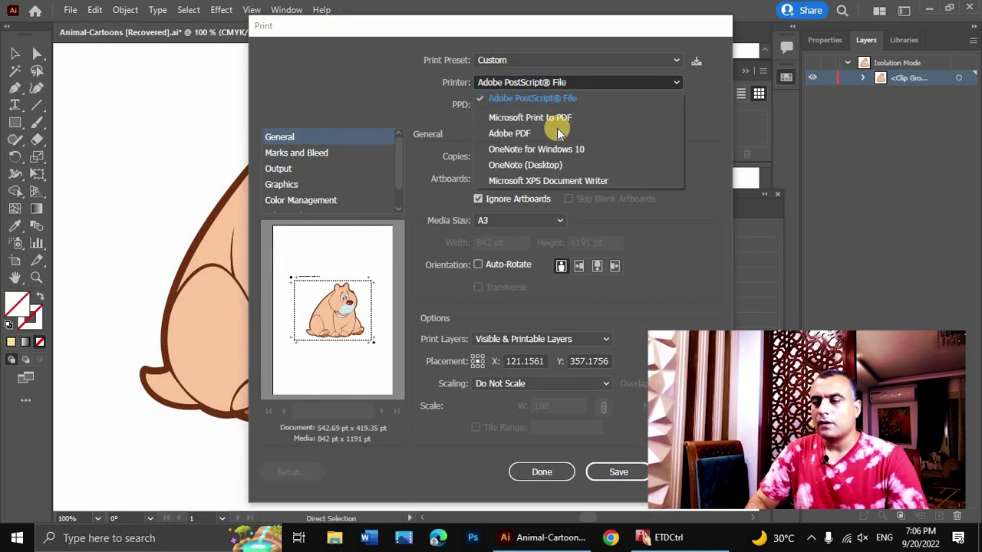
pyautogui.click(530, 109)
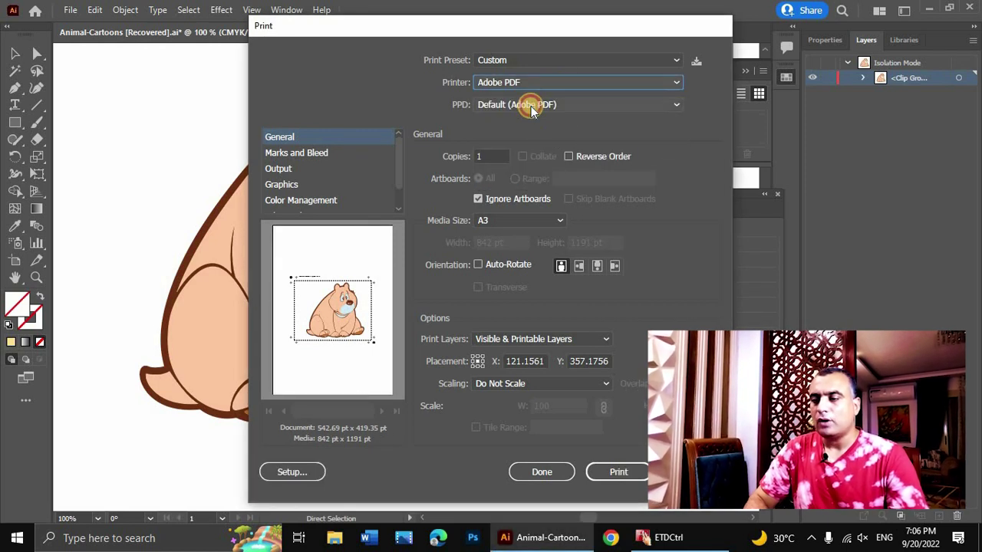
pyautogui.click(531, 105)
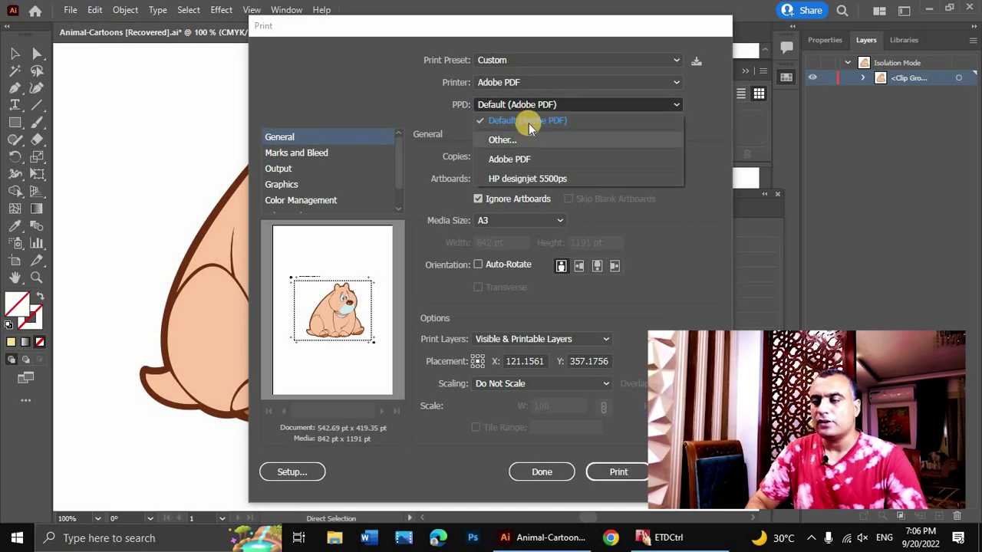
pyautogui.click(528, 121)
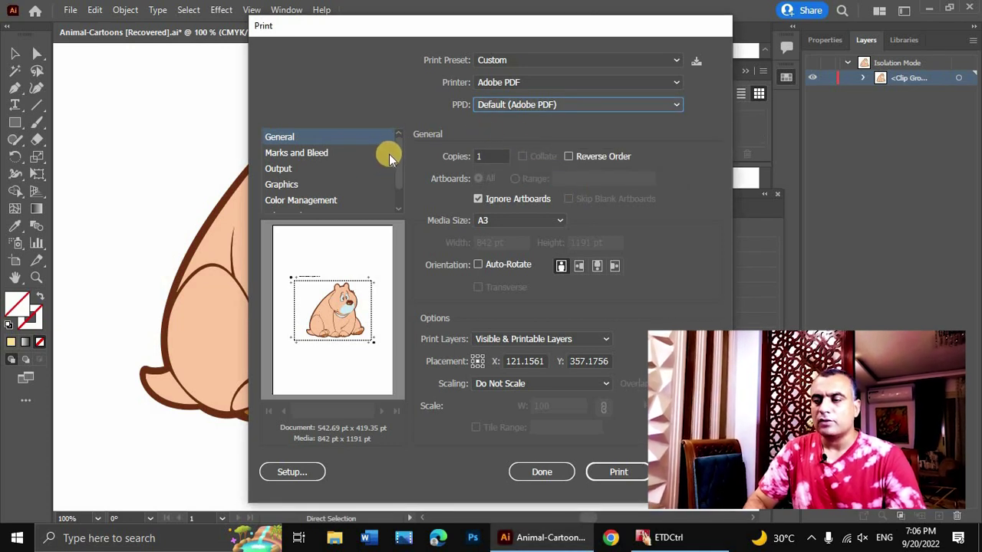
pyautogui.scroll(-1, 392, 153)
pyautogui.scroll(1, 392, 129)
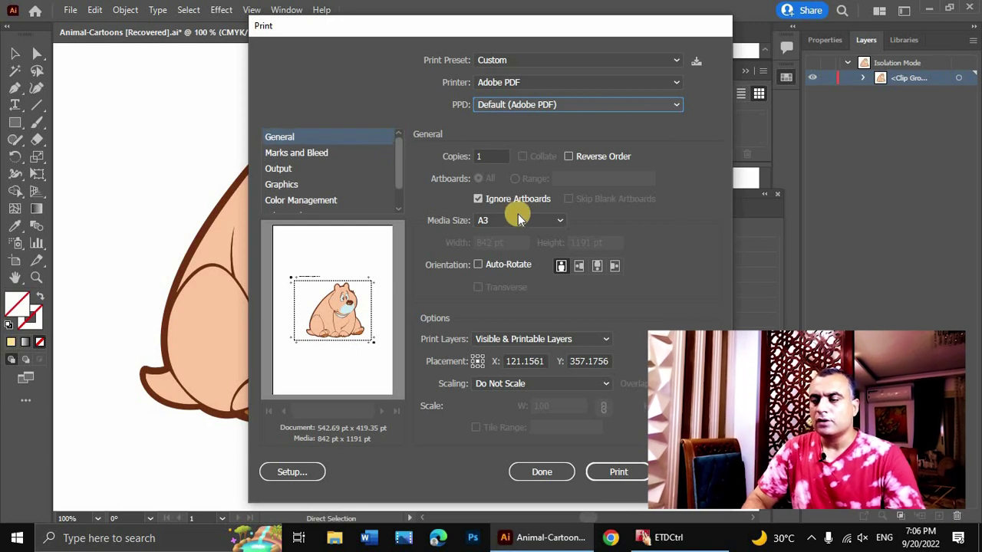
pyautogui.click(504, 221)
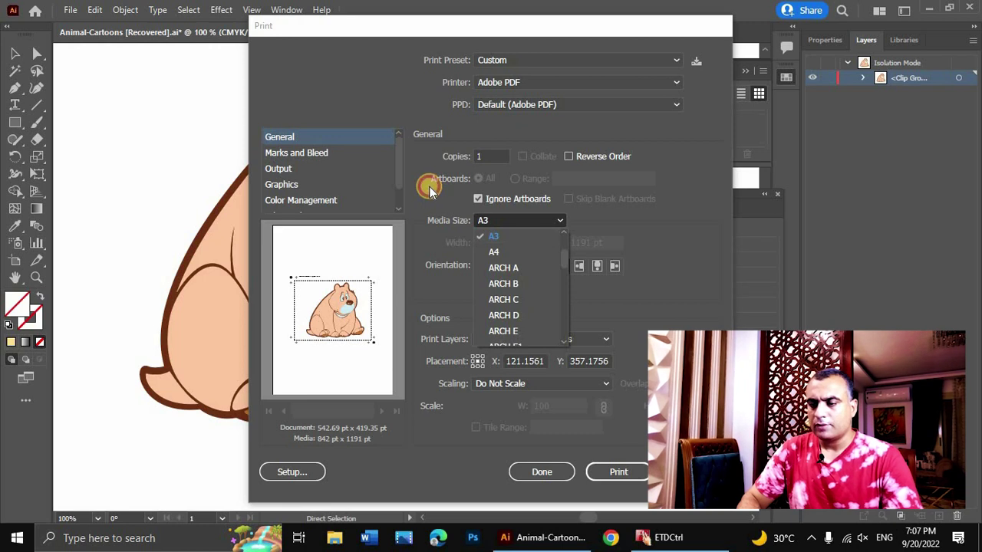
pyautogui.click(495, 237)
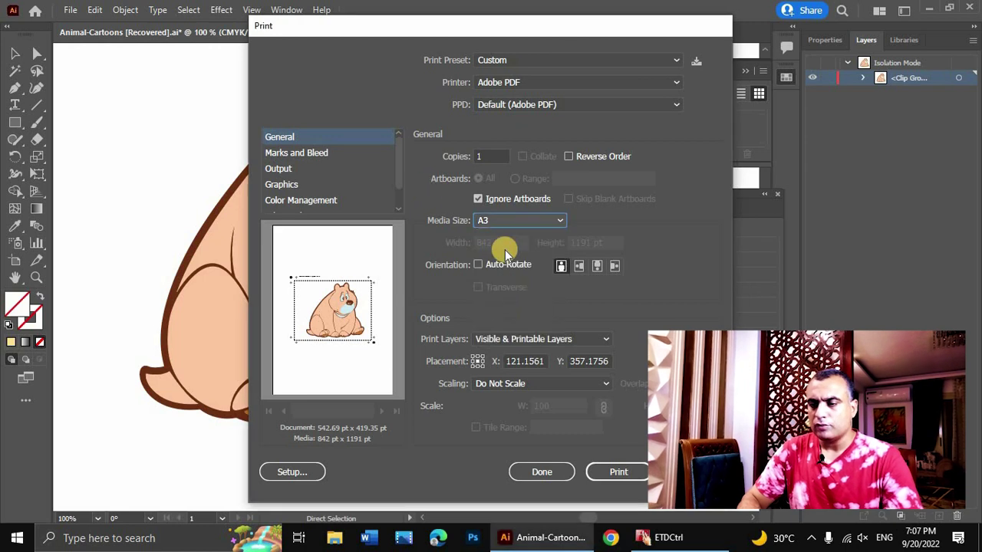
pyautogui.click(477, 200)
pyautogui.click(477, 200)
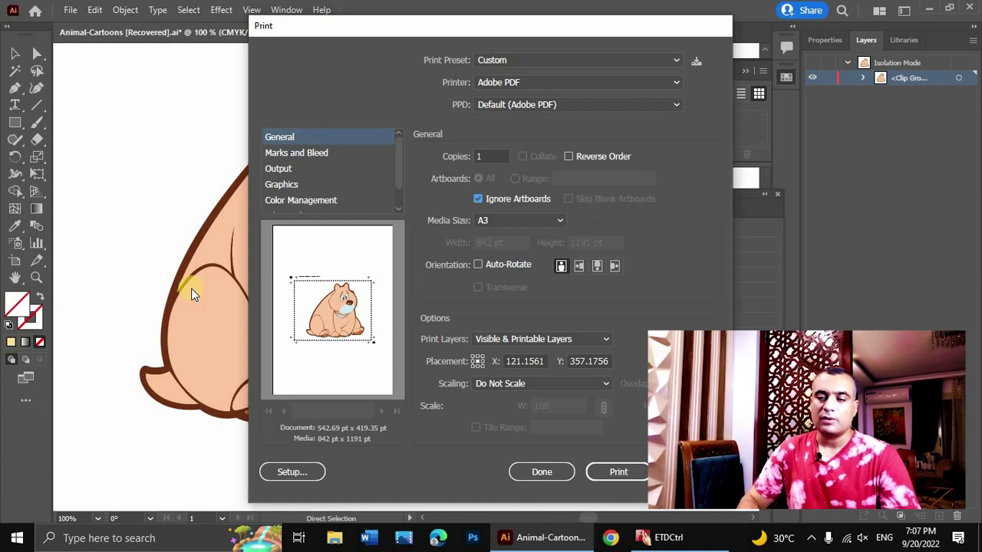
# Step: Enable All Printer's Marks with trim and registration marks on and colour bars off
pyautogui.click(288, 154)
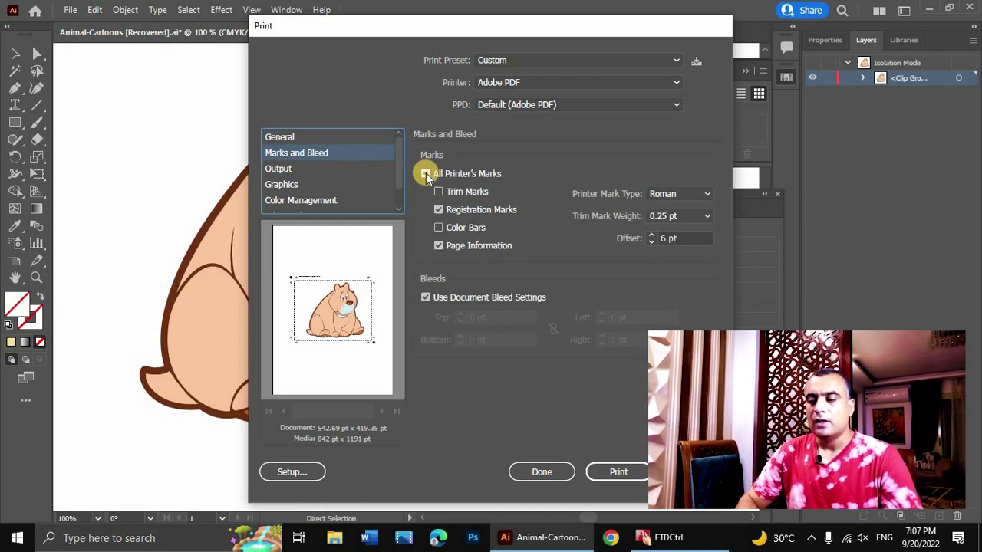
pyautogui.click(426, 173)
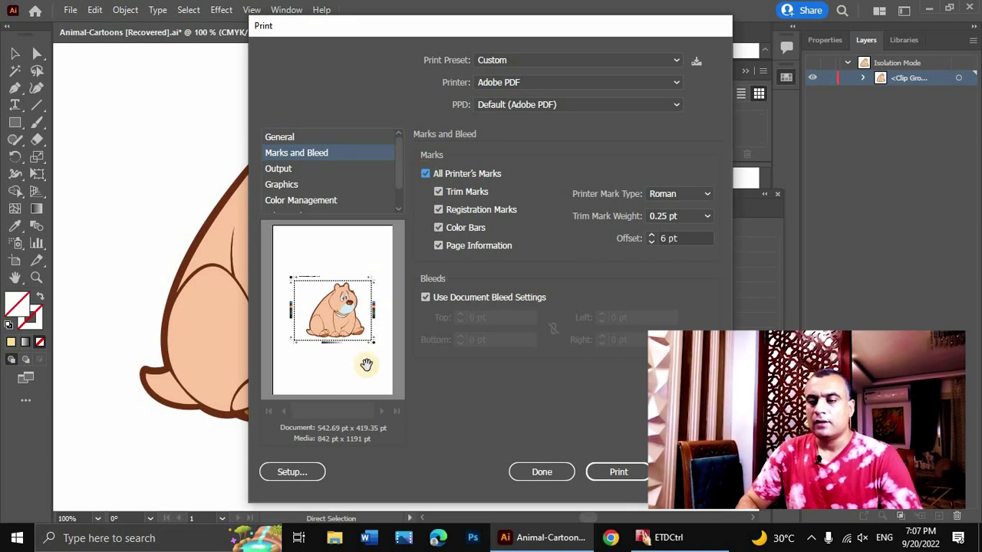
pyautogui.click(438, 193)
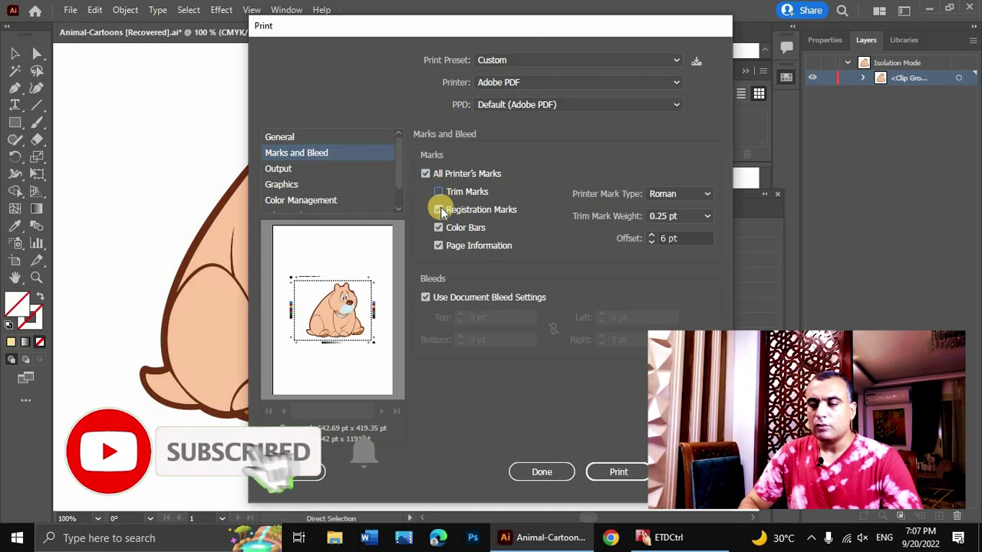
pyautogui.click(439, 210)
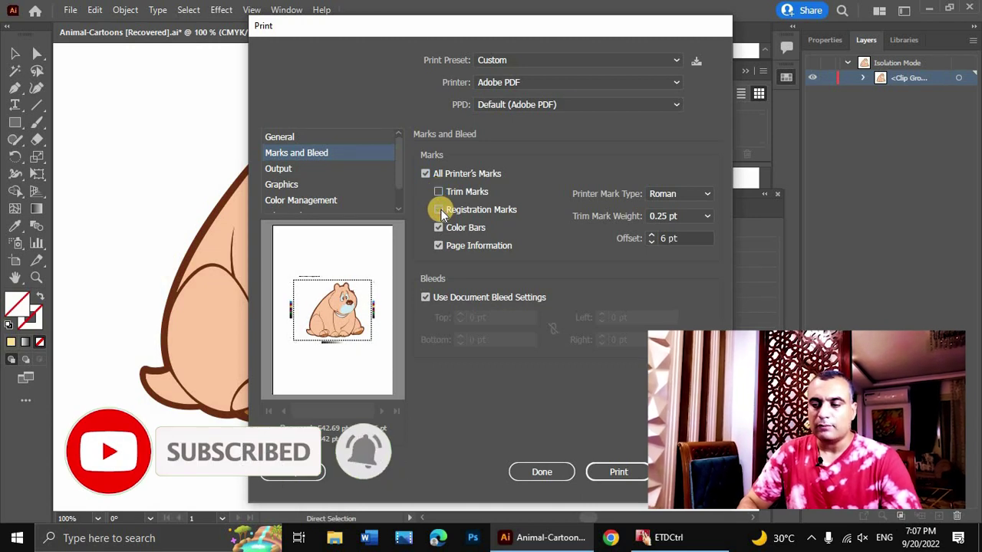
pyautogui.click(439, 210)
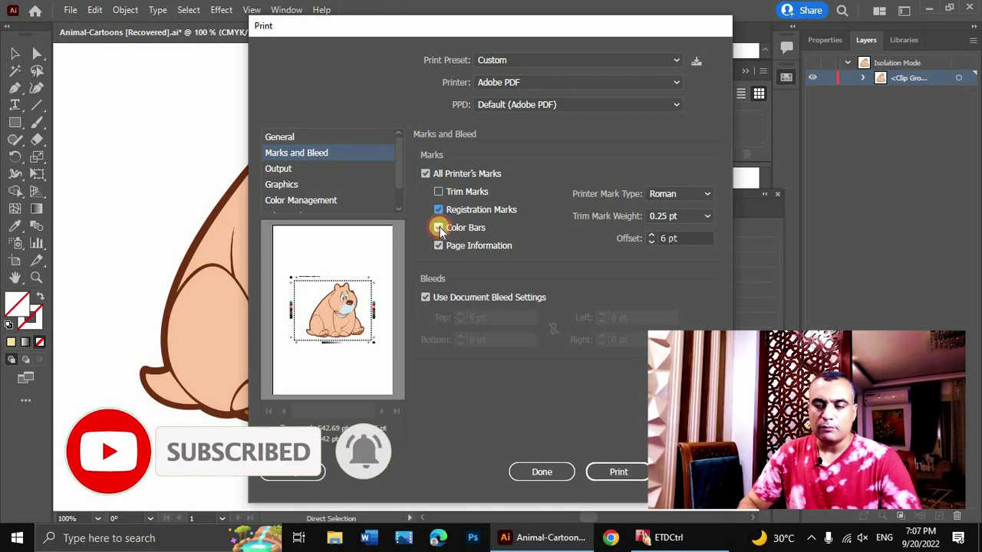
pyautogui.click(440, 227)
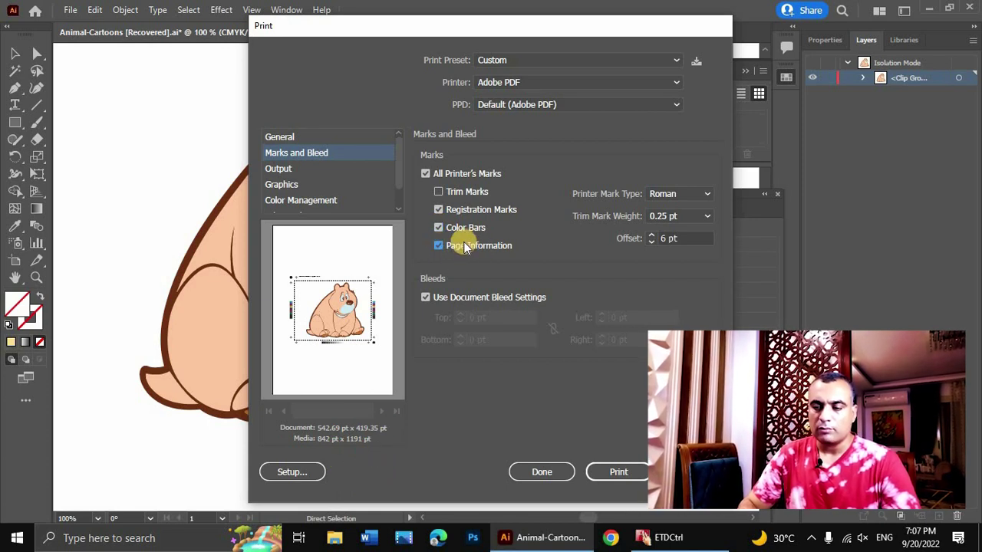
pyautogui.click(438, 227)
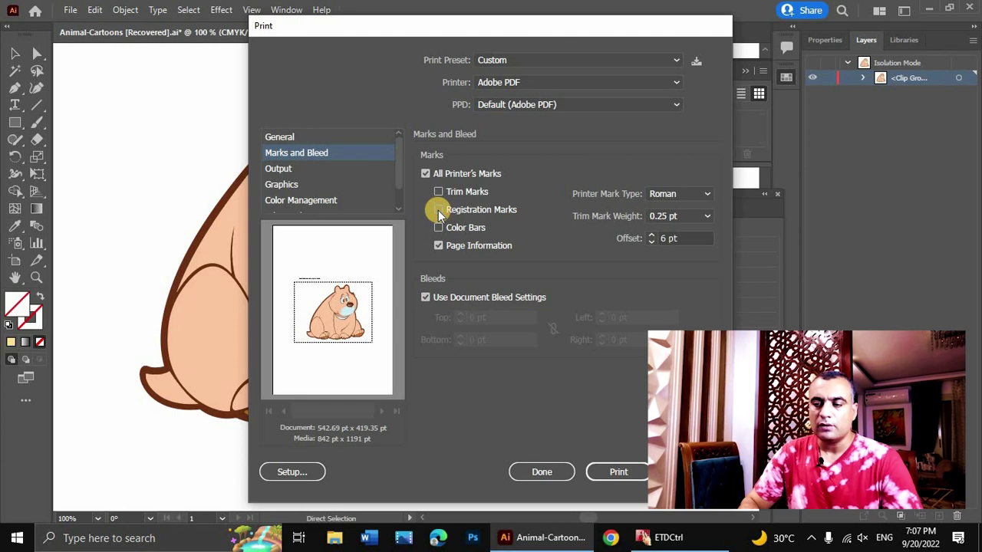
pyautogui.click(439, 191)
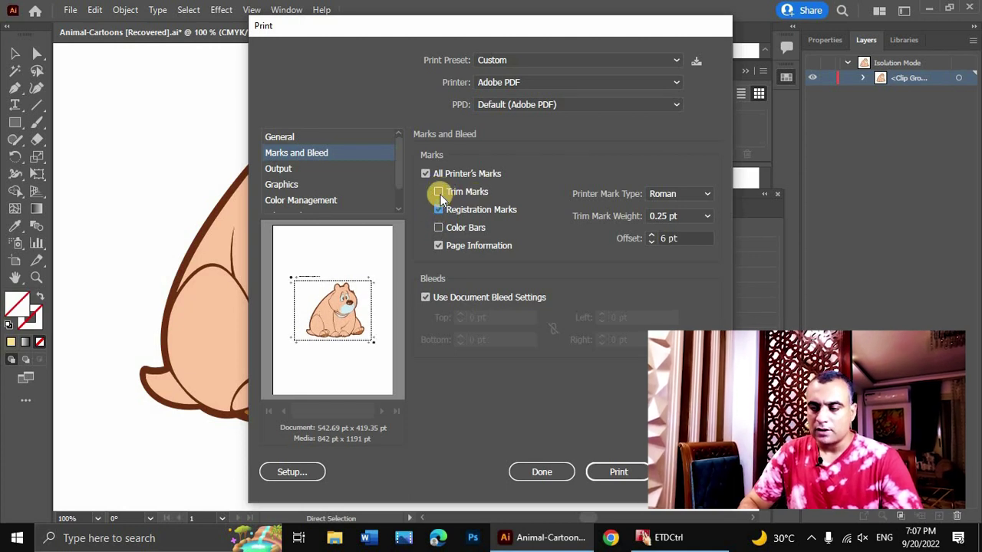
pyautogui.click(439, 193)
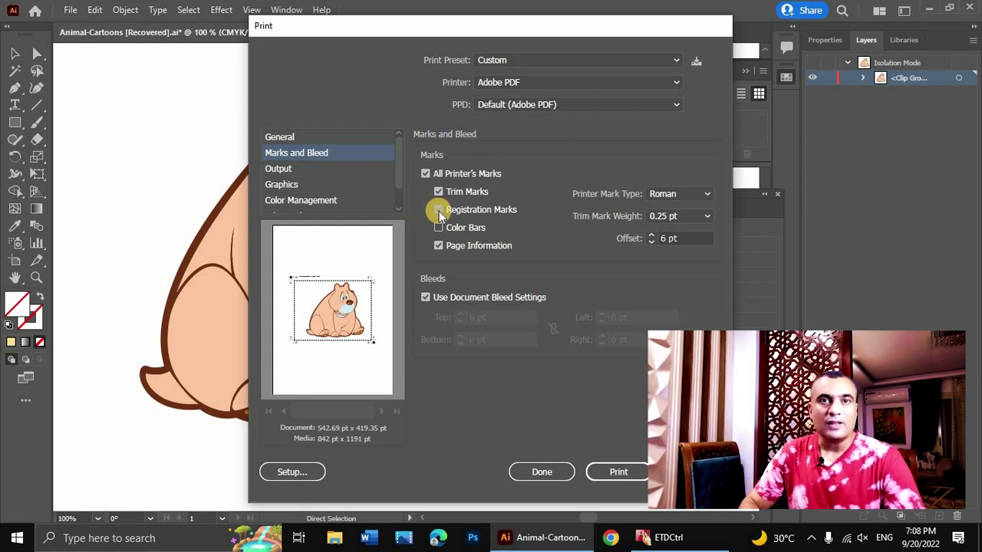
pyautogui.click(281, 170)
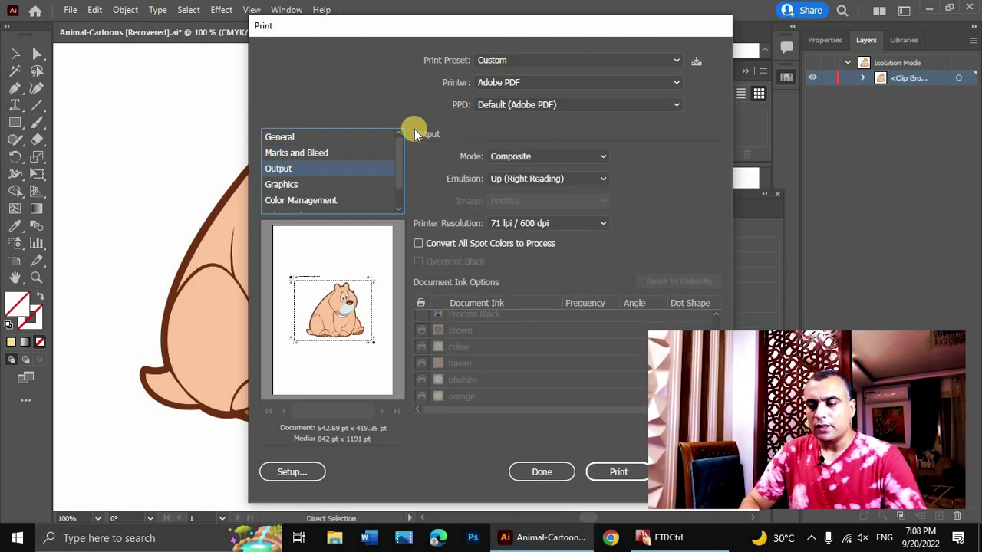
# Step: Set output Mode to Separations (Host-Based) at 71 lpi / 600 dpi resolution
pyautogui.click(555, 157)
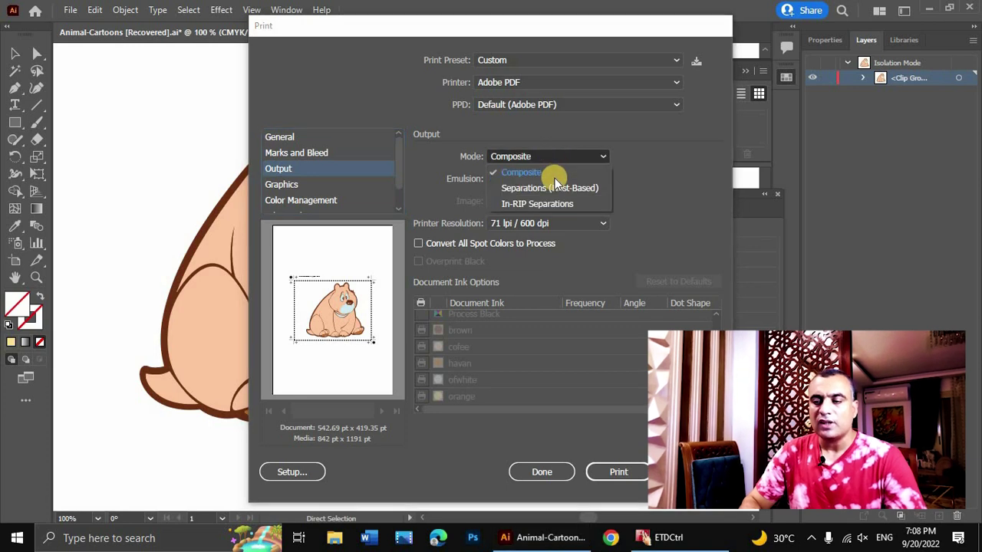
pyautogui.click(565, 194)
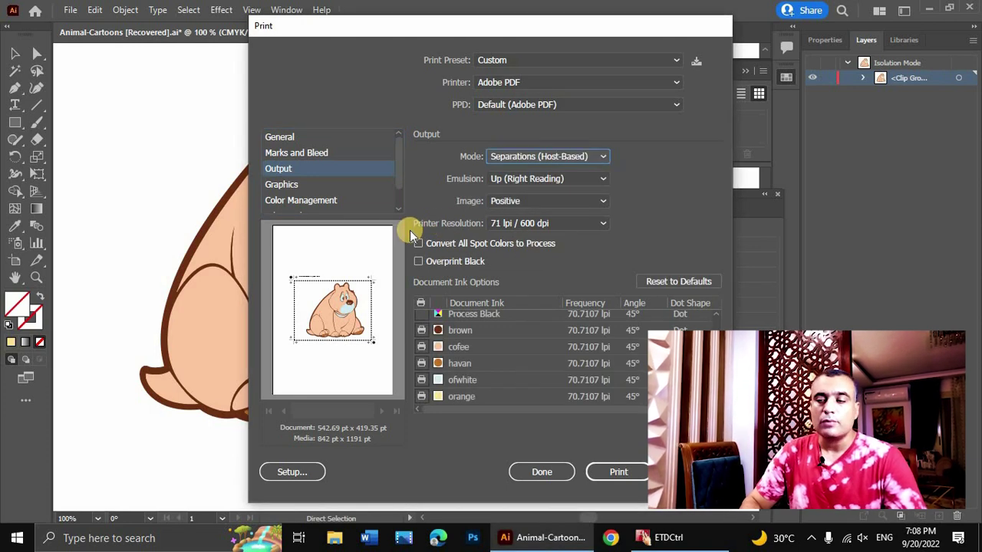
pyautogui.click(544, 223)
pyautogui.click(486, 236)
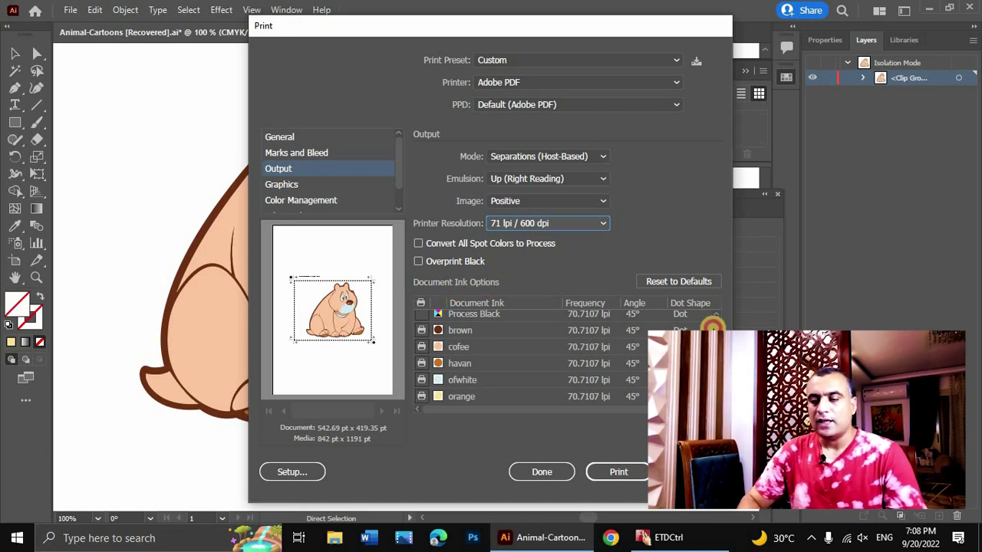
# Step: Disable printing of the Process Cyan, Magenta, Yellow and Black plates
pyautogui.scroll(1, 712, 326)
pyautogui.scroll(2, 680, 309)
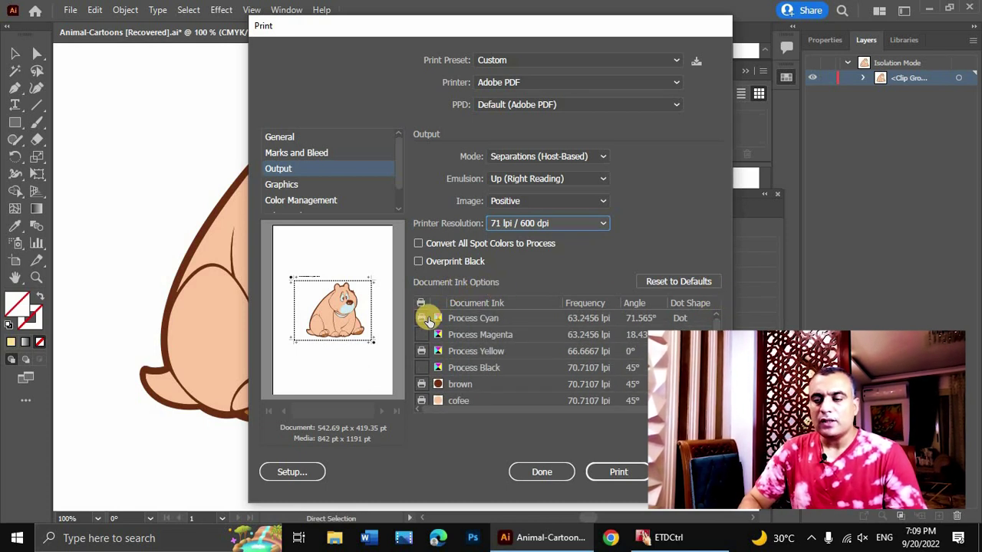
pyautogui.click(423, 320)
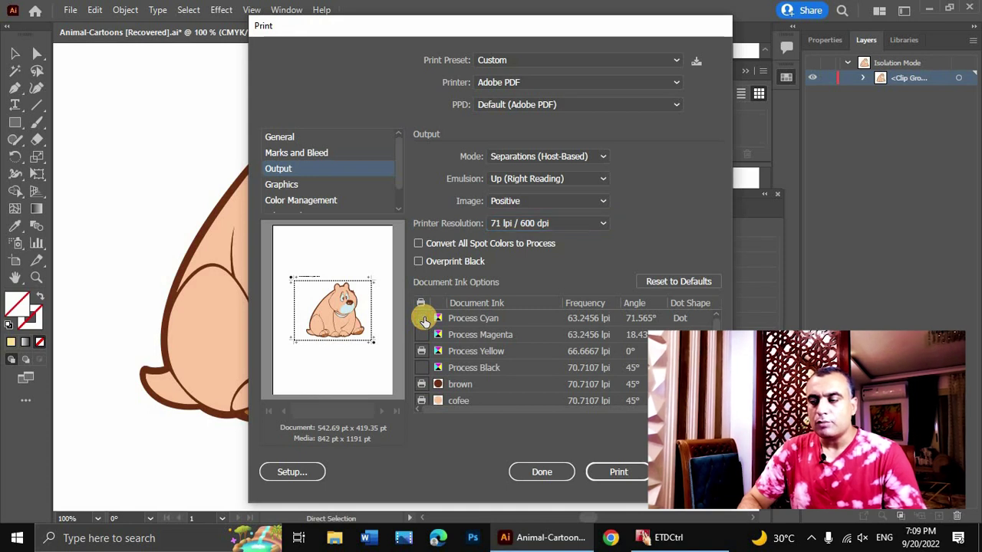
pyautogui.click(423, 352)
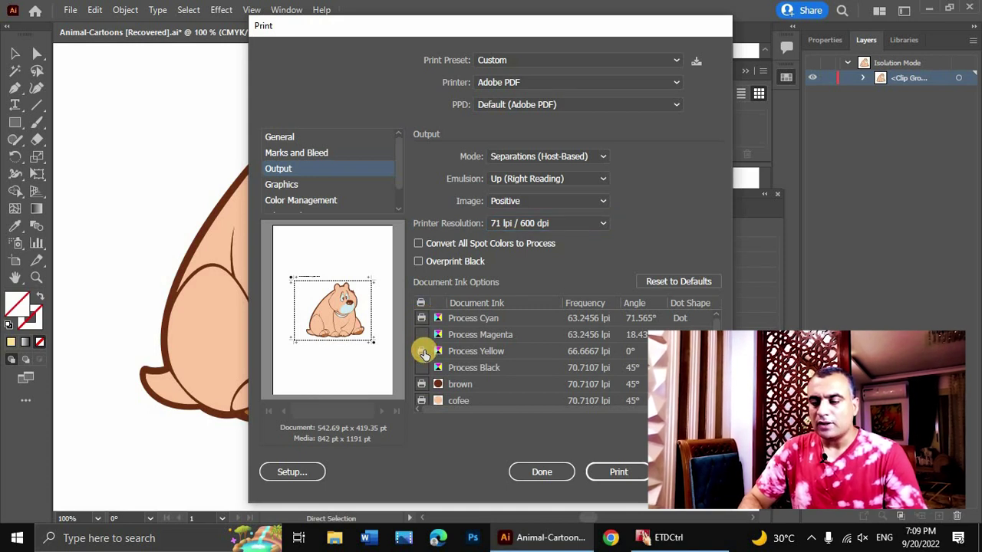
pyautogui.click(423, 368)
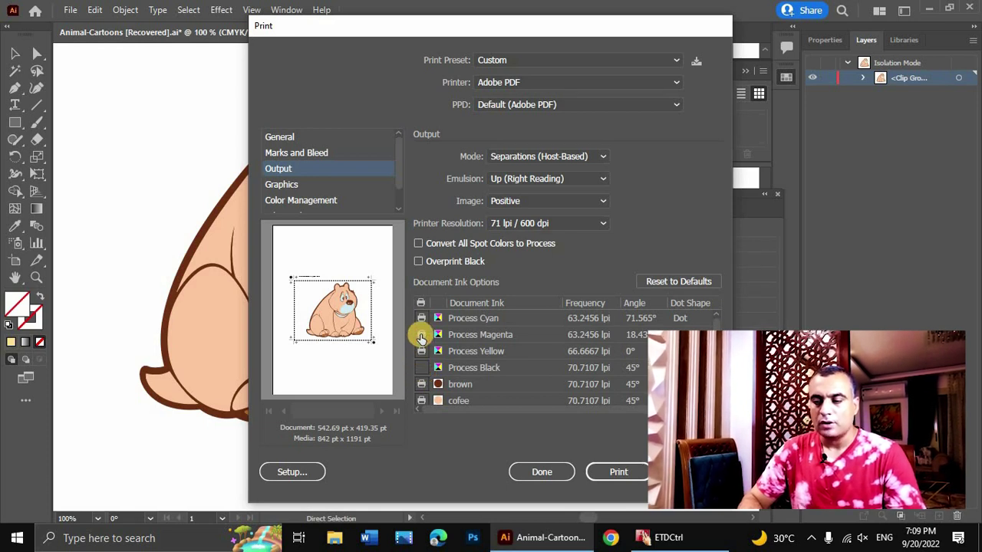
pyautogui.click(421, 335)
pyautogui.click(421, 317)
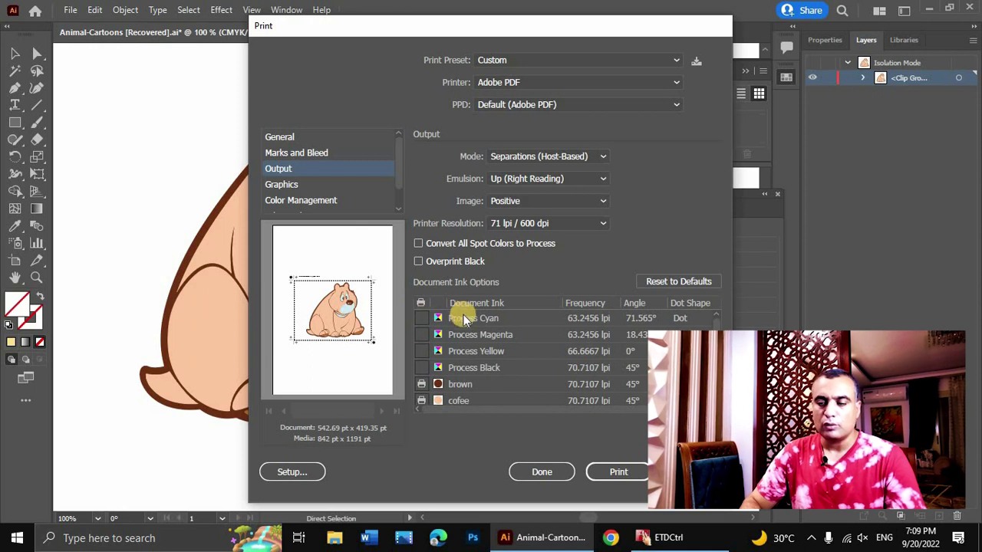
# Step: Enable the ofwhite ink plate and start printing the separations
pyautogui.scroll(-3, 461, 361)
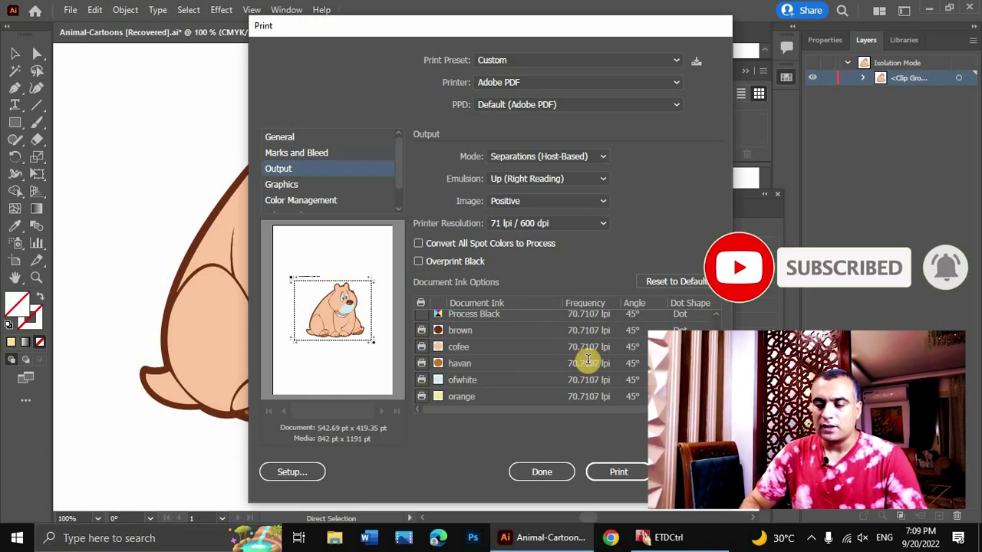
pyautogui.click(421, 381)
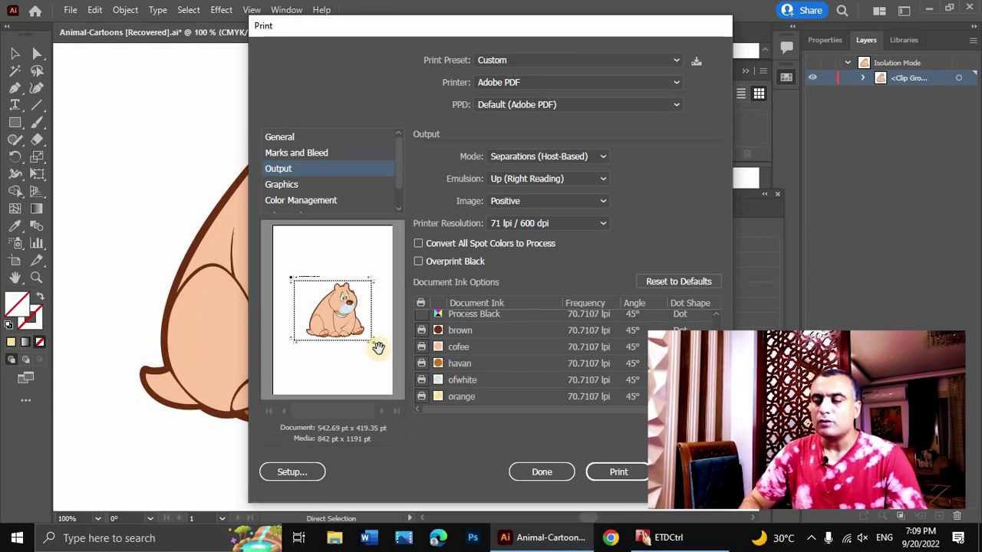
pyautogui.click(620, 474)
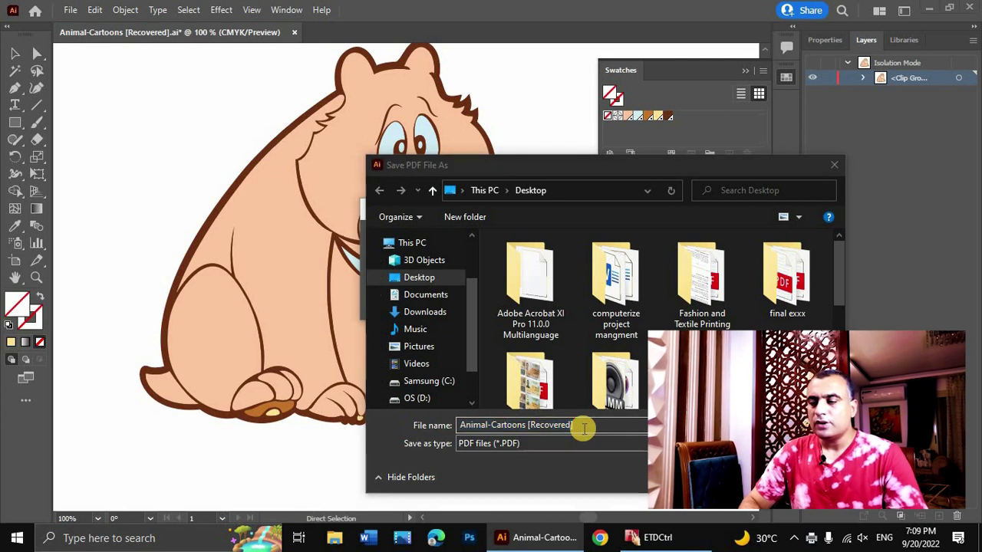
# Step: Save the separations PDF as mmmm11 on the Desktop
pyautogui.click(582, 426)
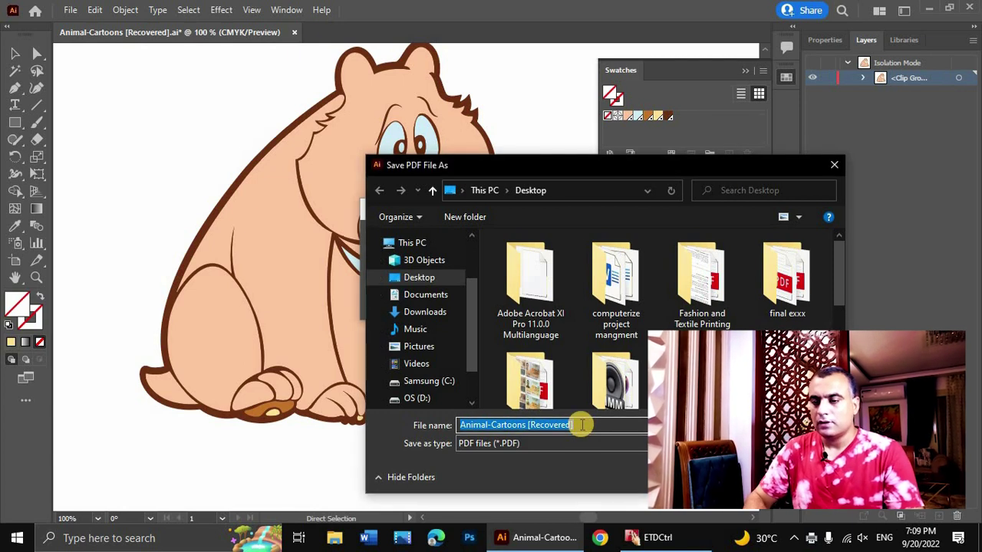
pyautogui.write('mmmm11')
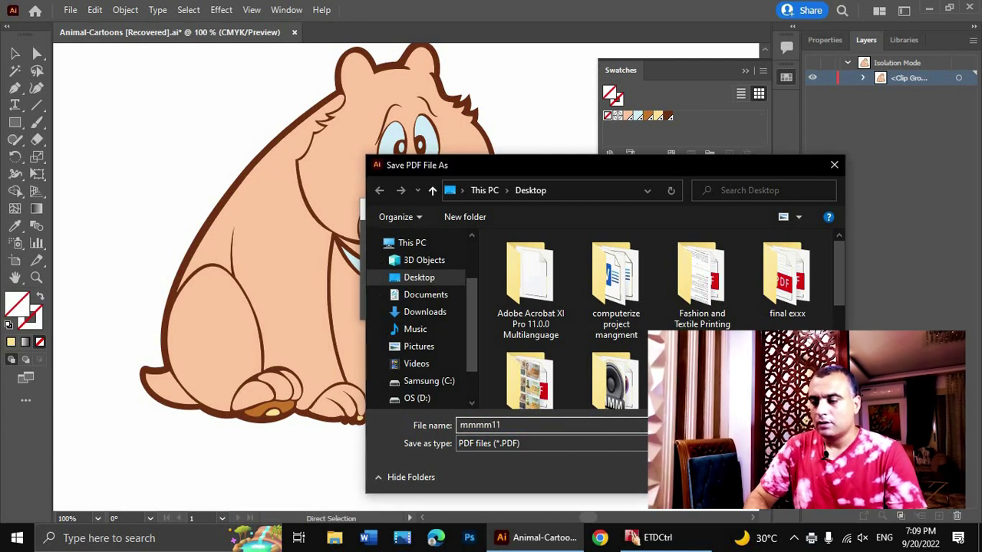
pyautogui.press('Return')
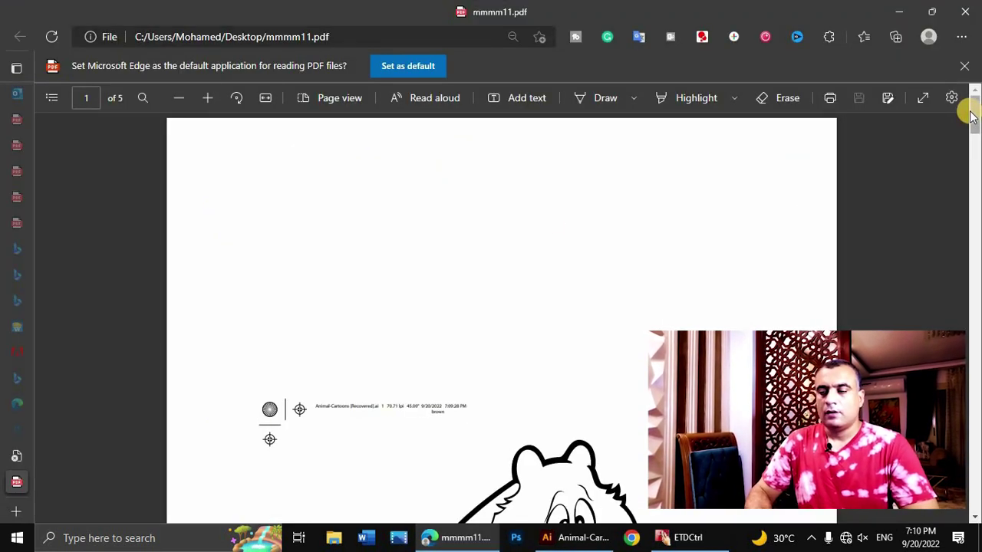
# Step: Scroll through mmmm11.pdf in Edge, inspecting the brown plate's printer's marks and the following plates
pyautogui.moveTo(973, 115); pyautogui.dragTo(973, 123)
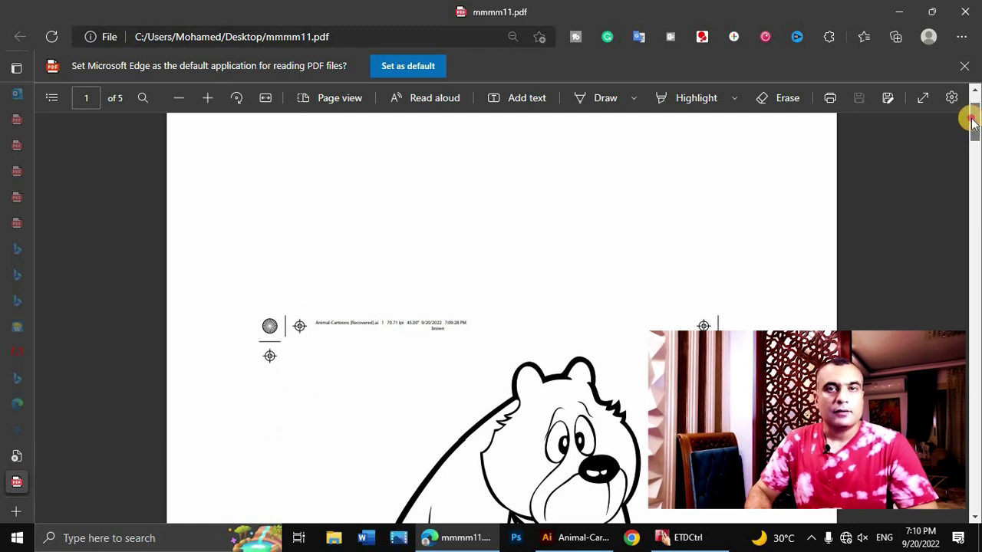
pyautogui.scroll(1, 959, 123)
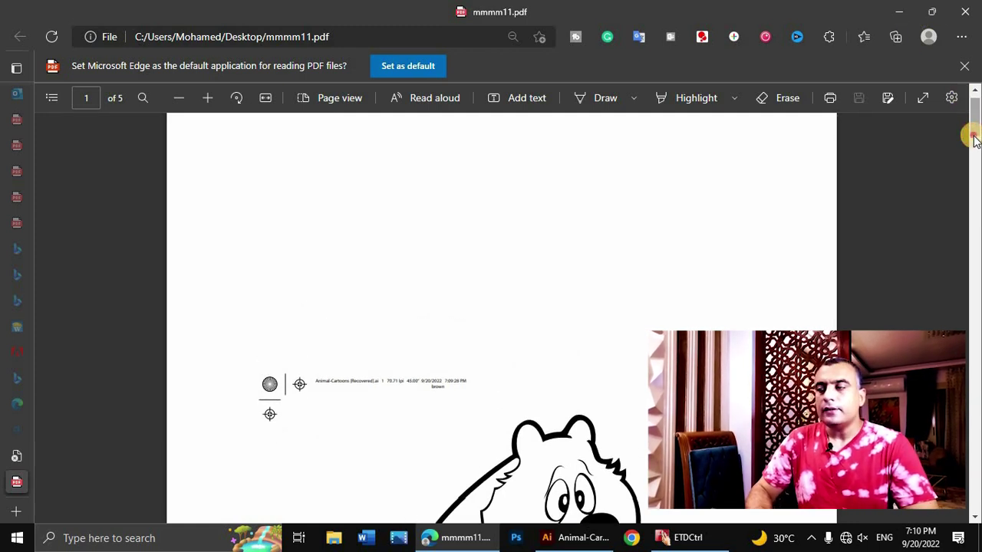
pyautogui.moveTo(973, 137); pyautogui.dragTo(974, 153)
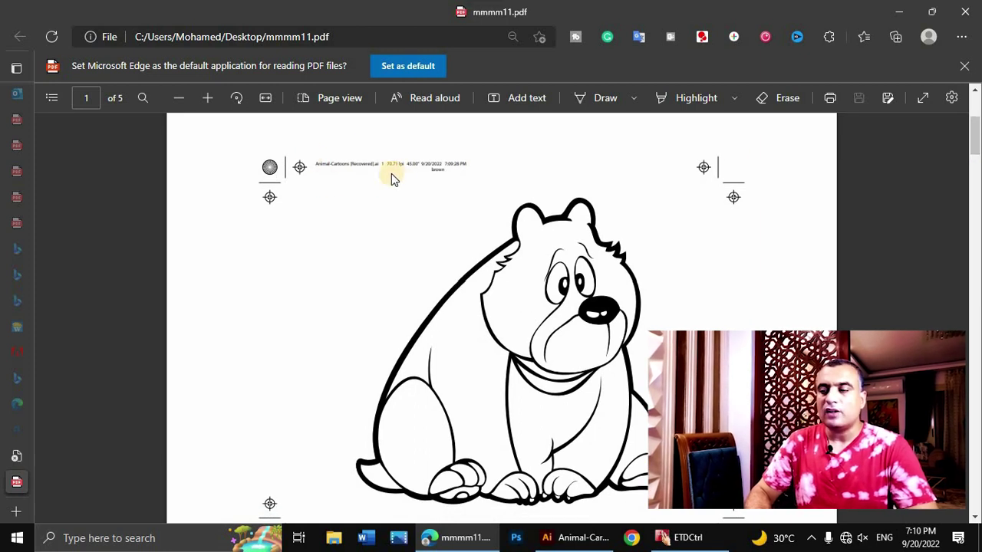
pyautogui.scroll(1, 391, 174)
pyautogui.scroll(1, 391, 173)
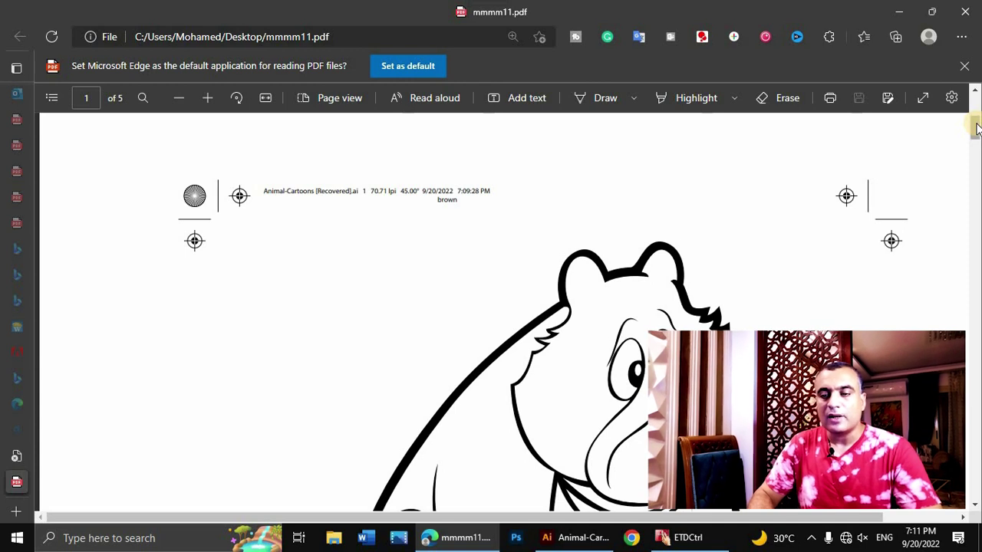
pyautogui.moveTo(977, 132); pyautogui.dragTo(977, 139)
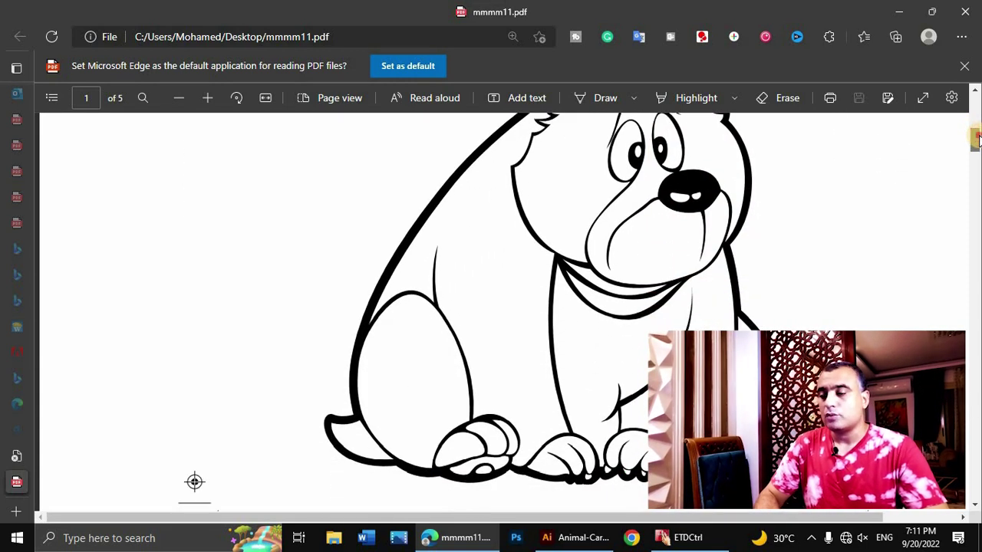
pyautogui.moveTo(976, 138); pyautogui.dragTo(976, 150)
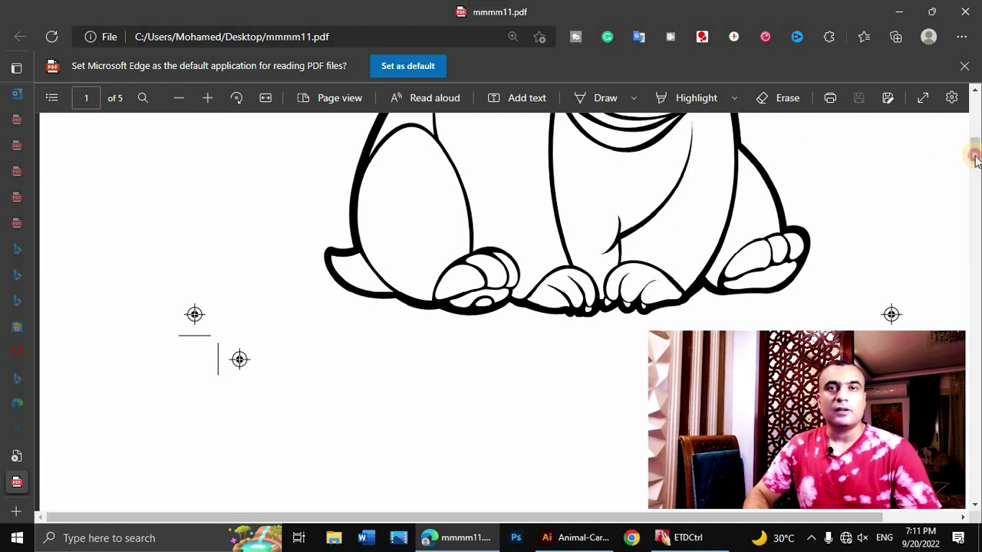
pyautogui.moveTo(975, 157); pyautogui.dragTo(978, 472)
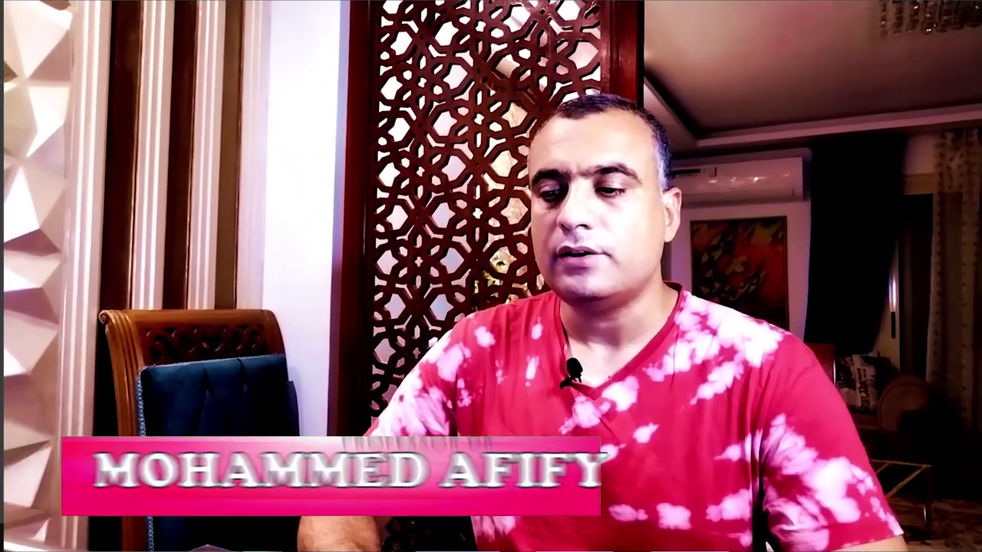